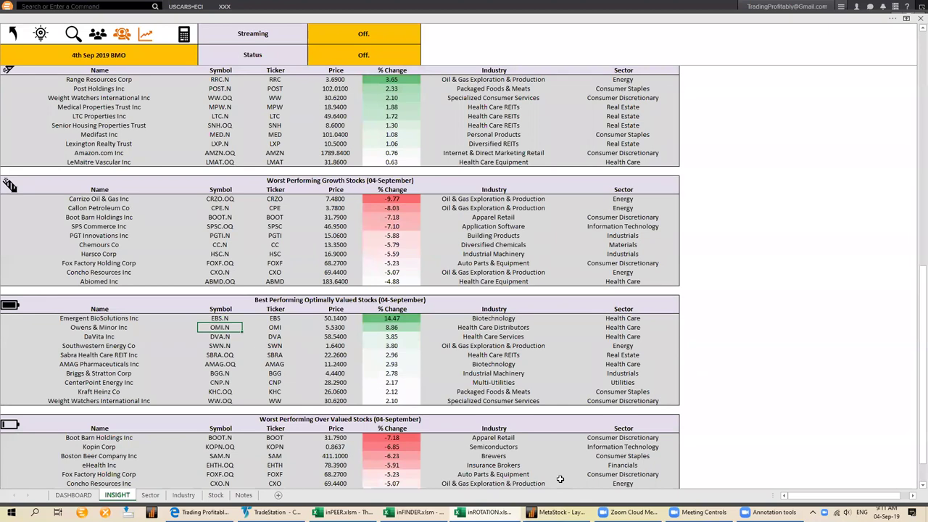
# Switch to MetaStock and open the results report of the "!! IN - Buy the Trend" exploration.
pyautogui.hotkey('alt', 'Tab')
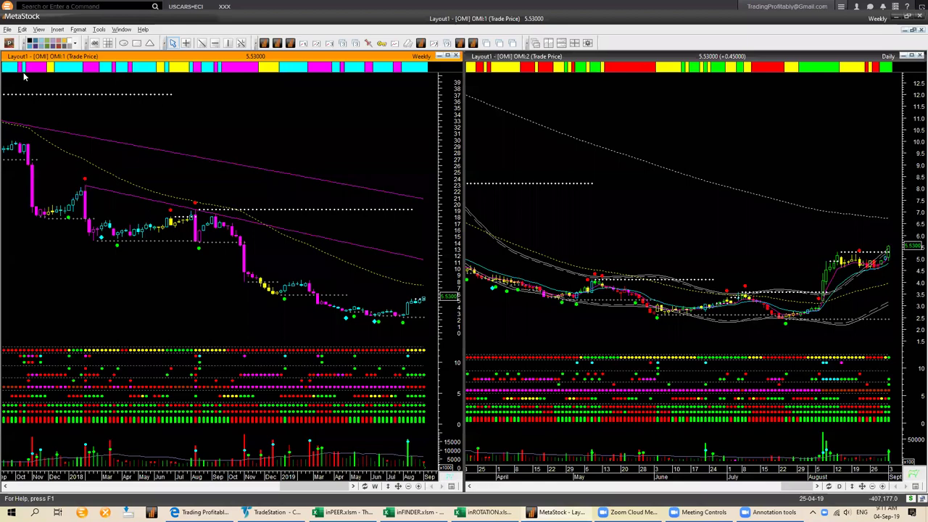
pyautogui.hotkey('alt', 'Tab')
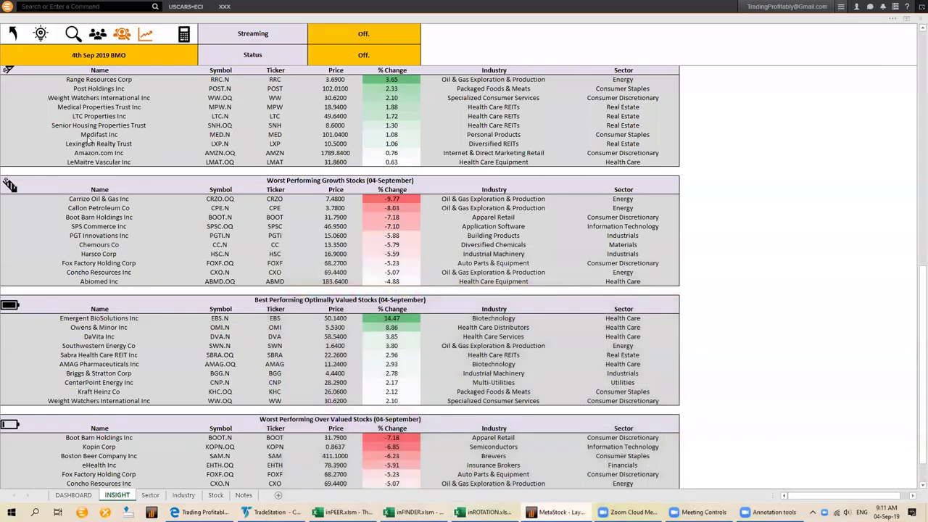
pyautogui.hotkey('alt', 'Tab')
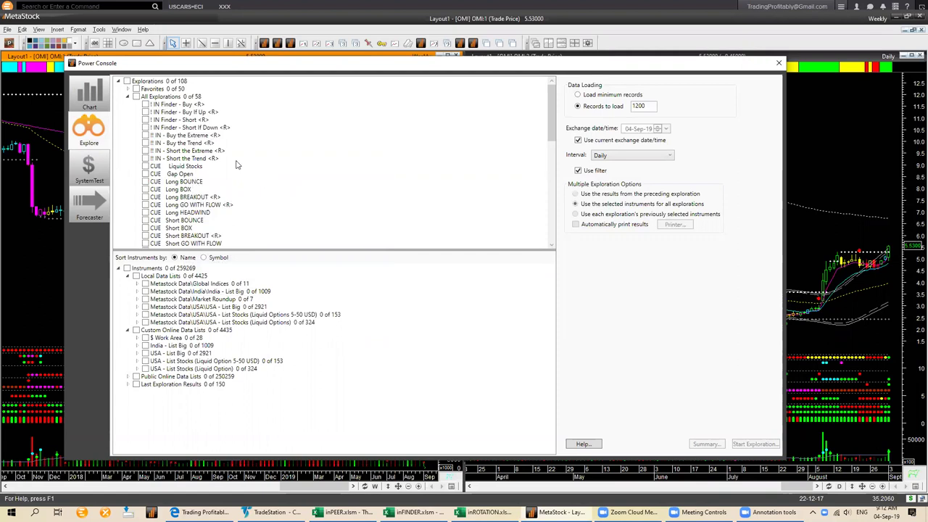
pyautogui.click(191, 136)
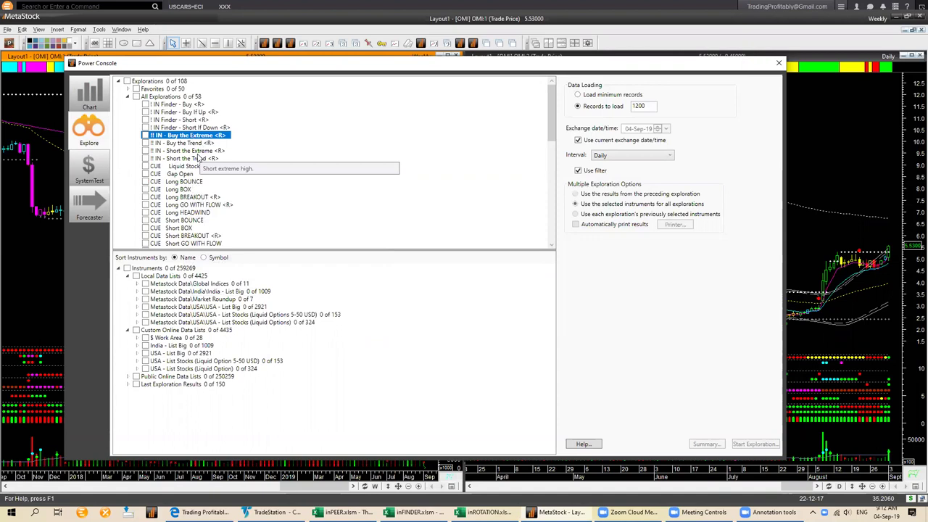
pyautogui.click(194, 143)
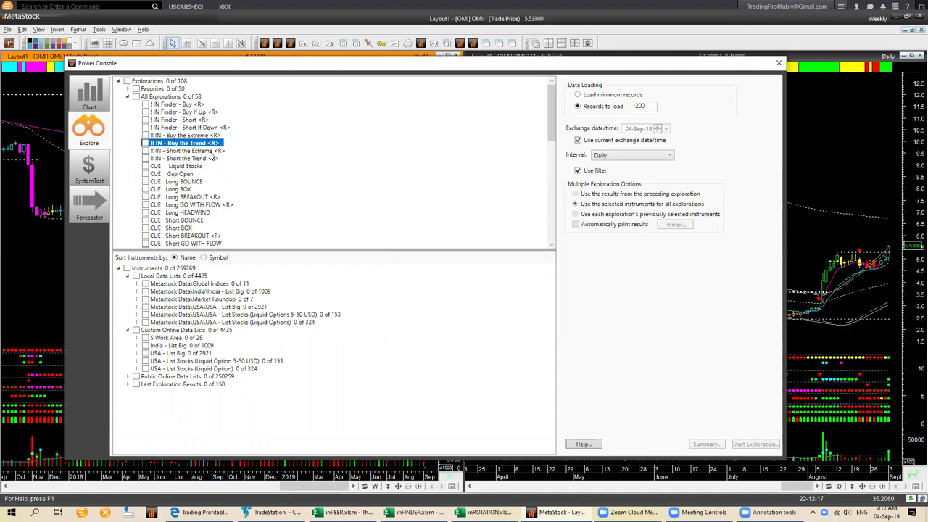
pyautogui.rightClick(185, 148)
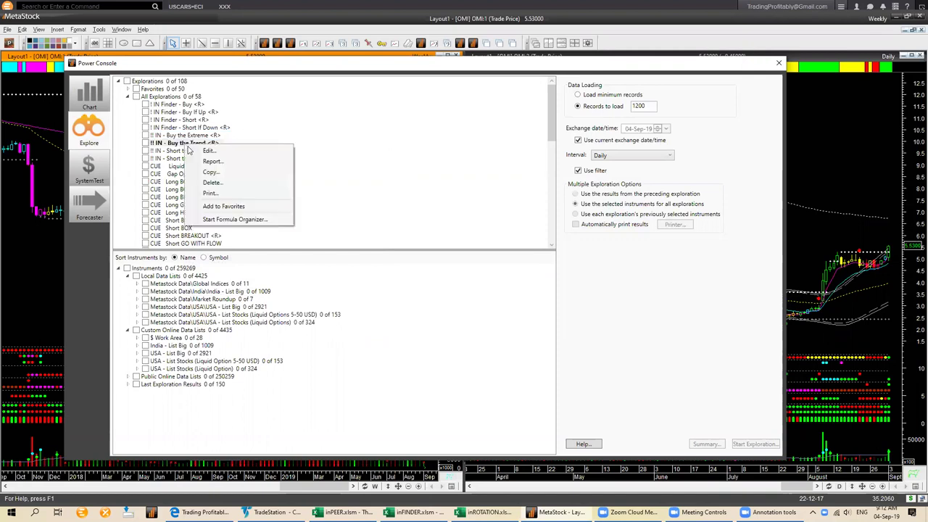
pyautogui.click(204, 161)
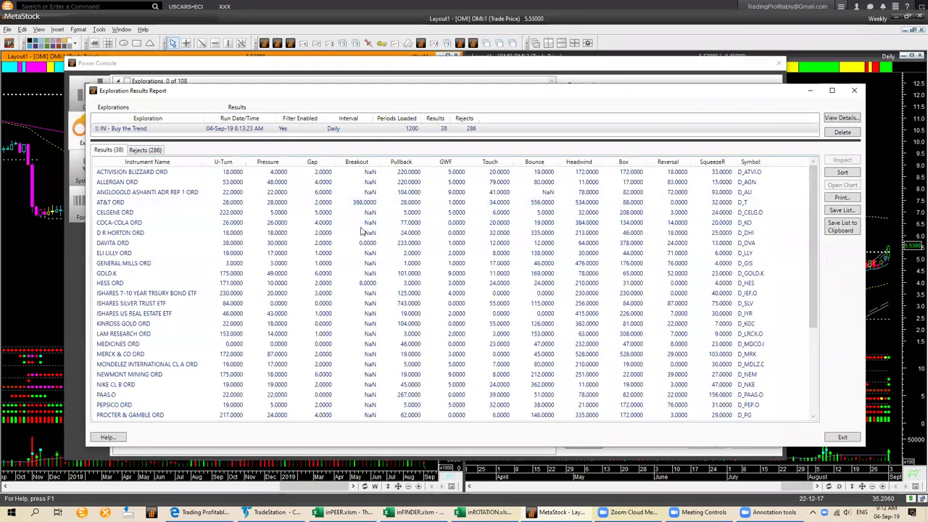
# Copy all rows of the Buy the Trend exploration results.
pyautogui.rightClick(361, 228)
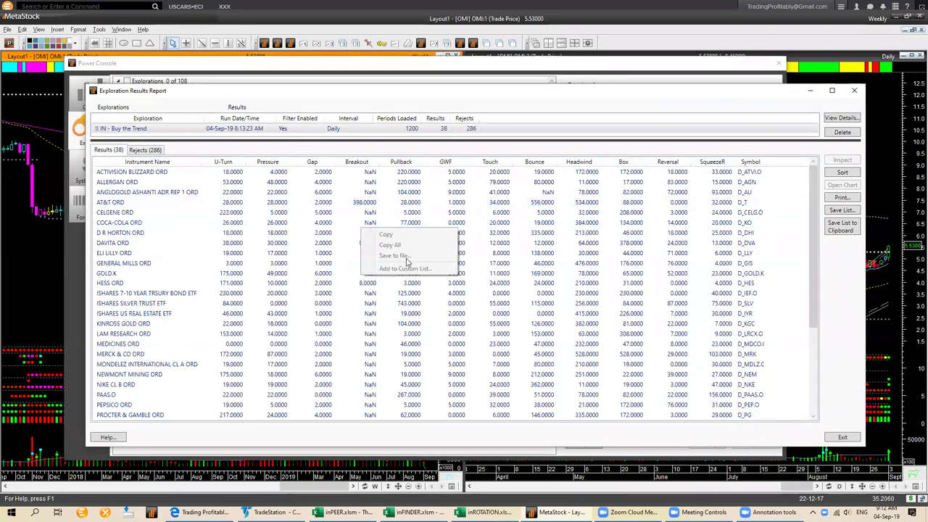
pyautogui.rightClick(353, 204)
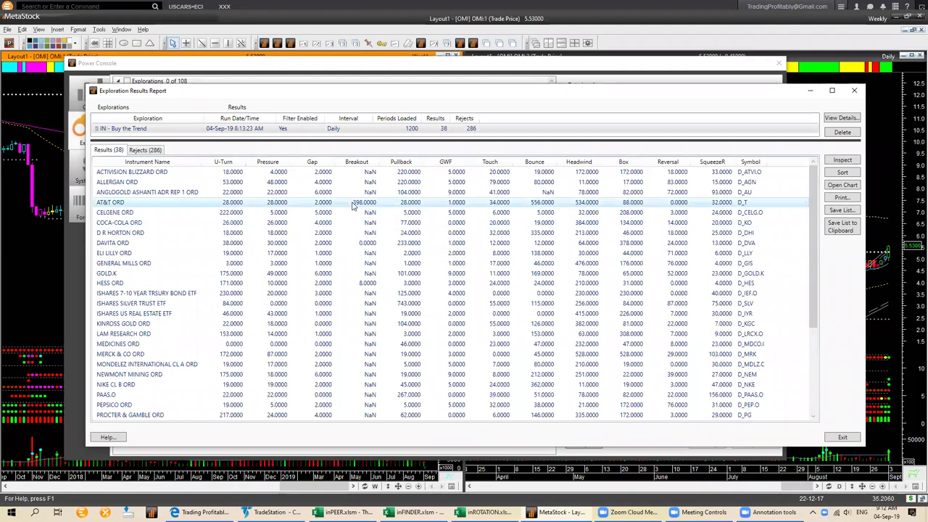
pyautogui.click(379, 221)
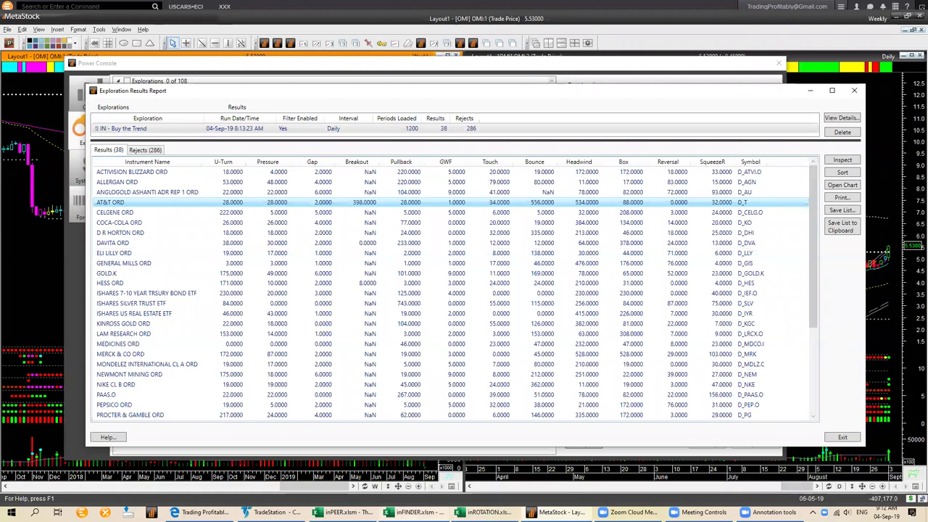
# Switch to the inFINDER workbook and sort the Finder1 instrument list by the Cumulative Today signal count, highest first.
pyautogui.moveTo(413, 512)
pyautogui.click(407, 473)
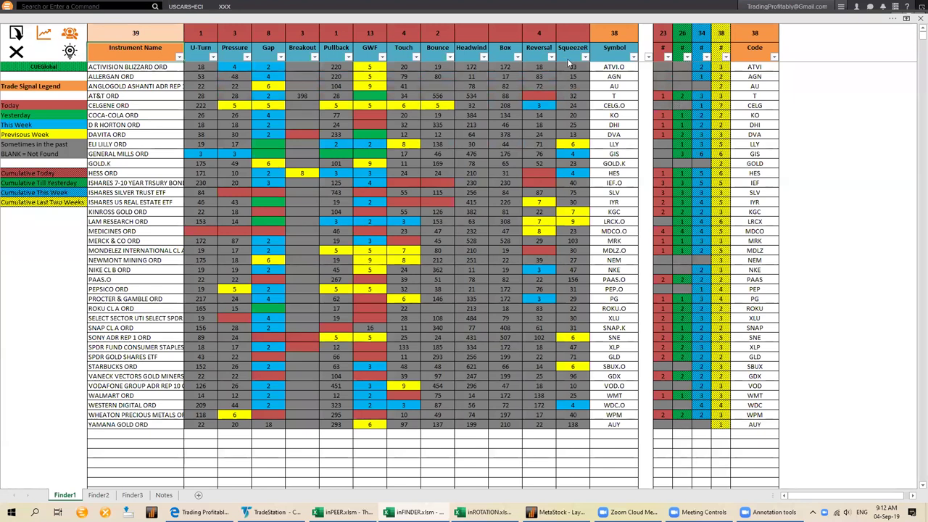
pyautogui.click(633, 120)
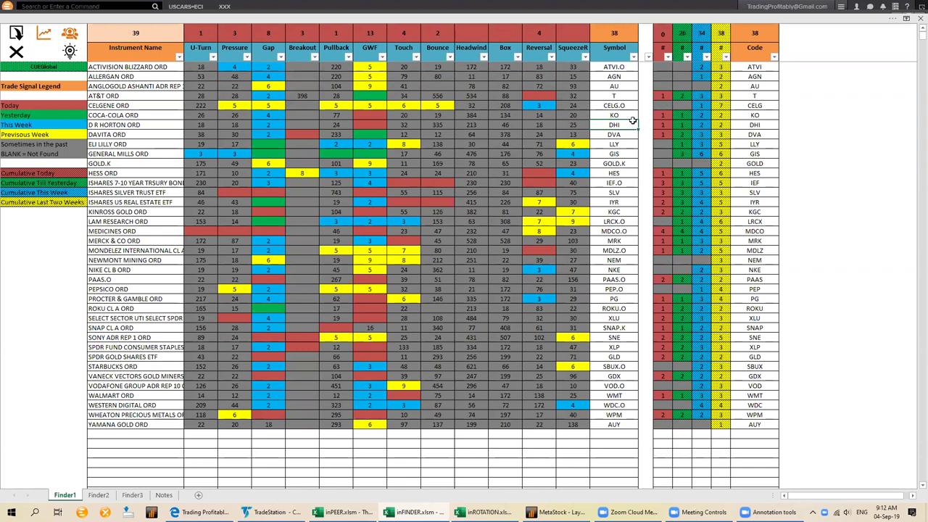
pyautogui.click(662, 62)
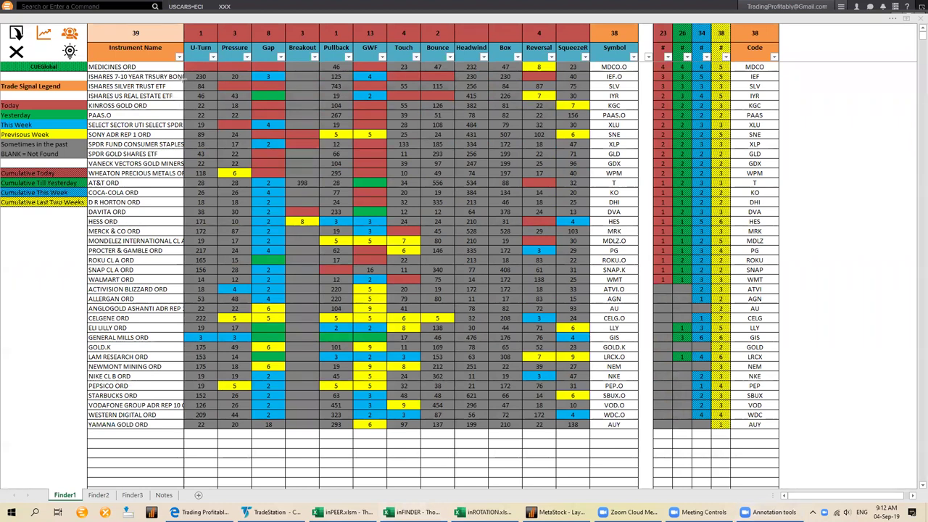
# Examine the trade signal columns against the colour legend for today, yesterday, this week and previous week.
pyautogui.moveTo(167, 29); pyautogui.dragTo(192, 51)
pyautogui.moveTo(257, 31); pyautogui.dragTo(295, 48)
pyautogui.moveTo(387, 30)
pyautogui.mouseDown()
pyautogui.moveTo(378, 50)
pyautogui.moveTo(478, 48)
pyautogui.moveTo(473, 428)
pyautogui.mouseUp()
pyautogui.moveTo(25, 105); pyautogui.dragTo(29, 105)
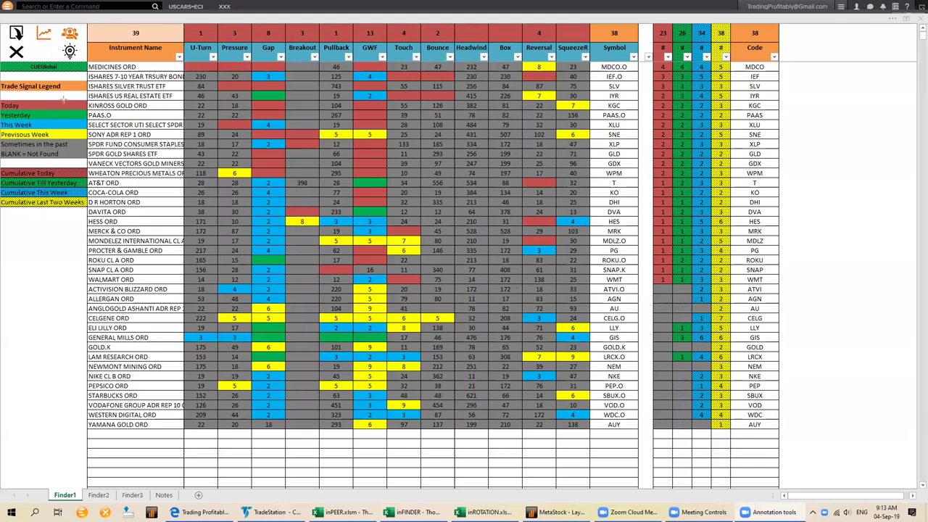
pyautogui.moveTo(73, 96)
pyautogui.mouseDown()
pyautogui.moveTo(45, 107)
pyautogui.moveTo(50, 121)
pyautogui.mouseUp()
pyautogui.moveTo(78, 161)
pyautogui.mouseDown()
pyautogui.moveTo(63, 154)
pyautogui.moveTo(69, 151)
pyautogui.mouseUp()
# Sort the instrument list in turn by the Cumulative This Week, Cumulative Till Yesterday and Cumulative Today counts, highest first.
pyautogui.click(701, 48)
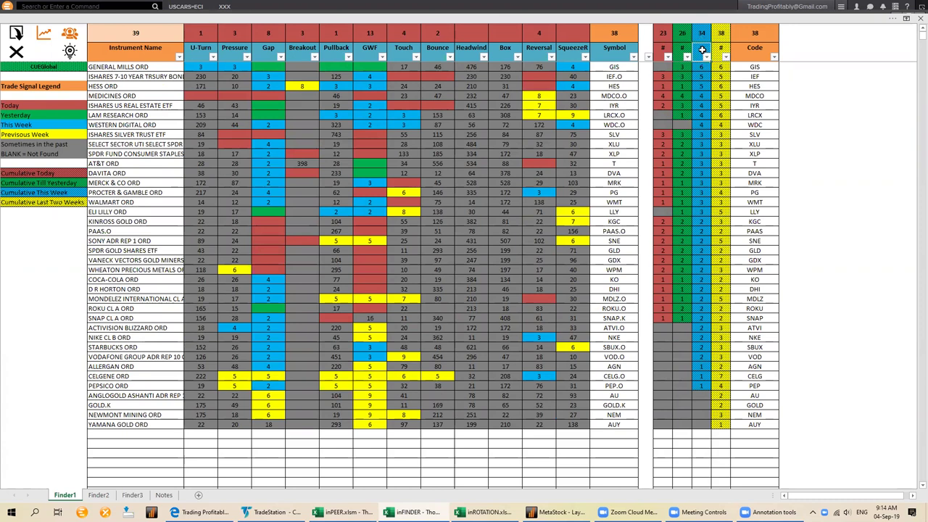
pyautogui.moveTo(702, 66); pyautogui.dragTo(701, 327)
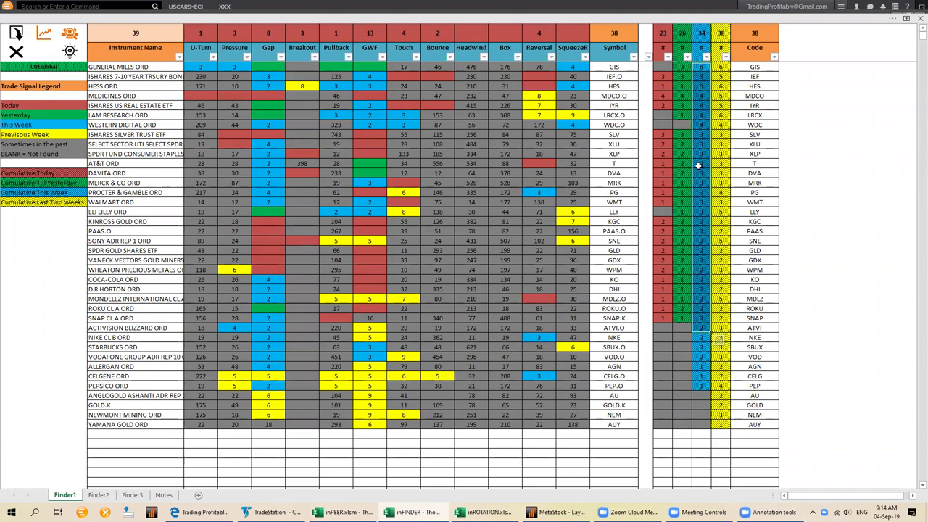
pyautogui.click(678, 48)
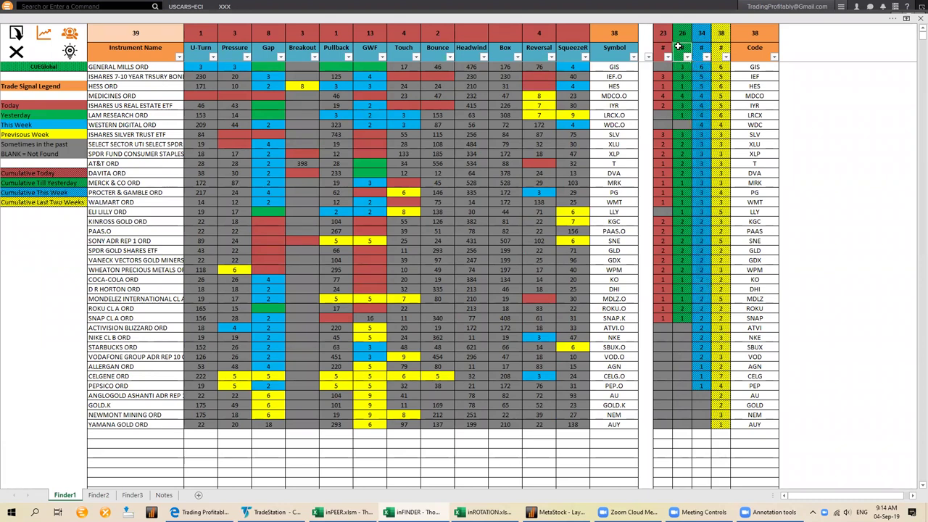
pyautogui.doubleClick(680, 48)
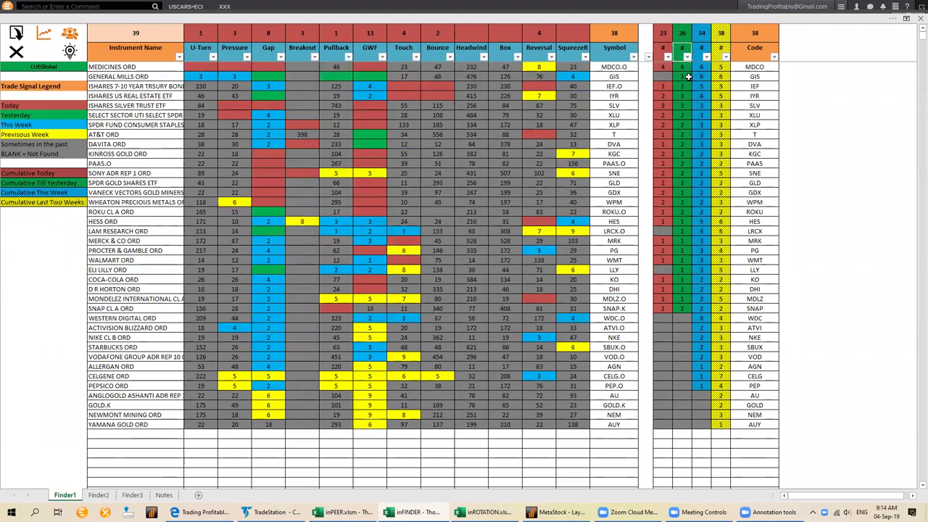
pyautogui.click(662, 48)
pyautogui.doubleClick(662, 48)
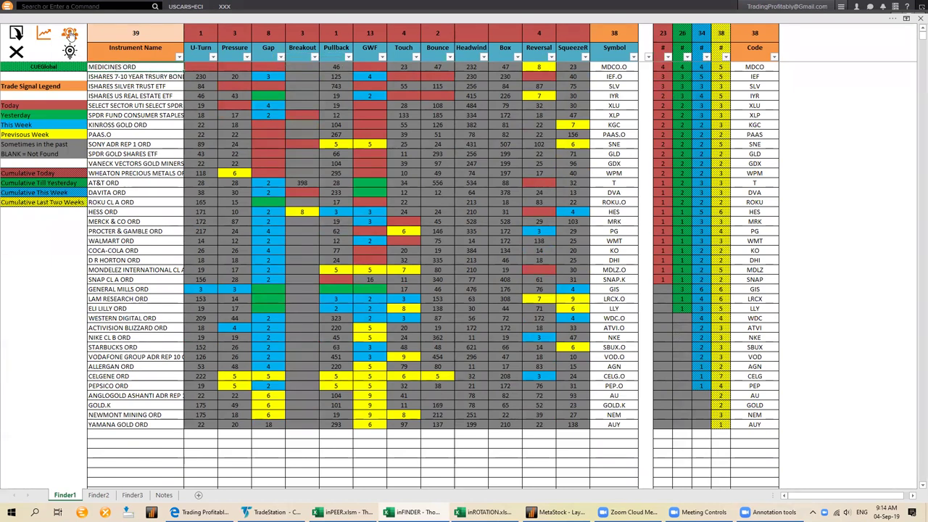
# Load MDCO.O as the root stock in the inPEER dashboard and review its industry and valuation score.
pyautogui.click(82, 58)
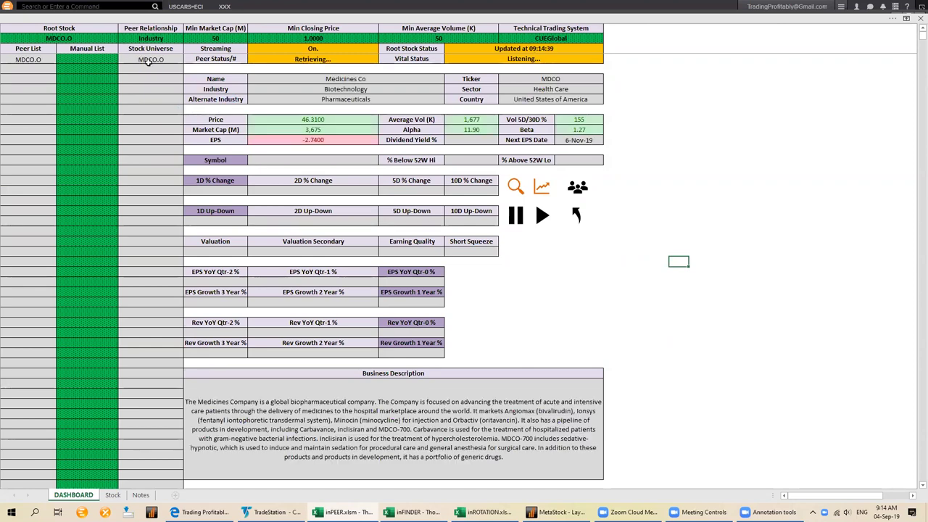
pyautogui.click(342, 88)
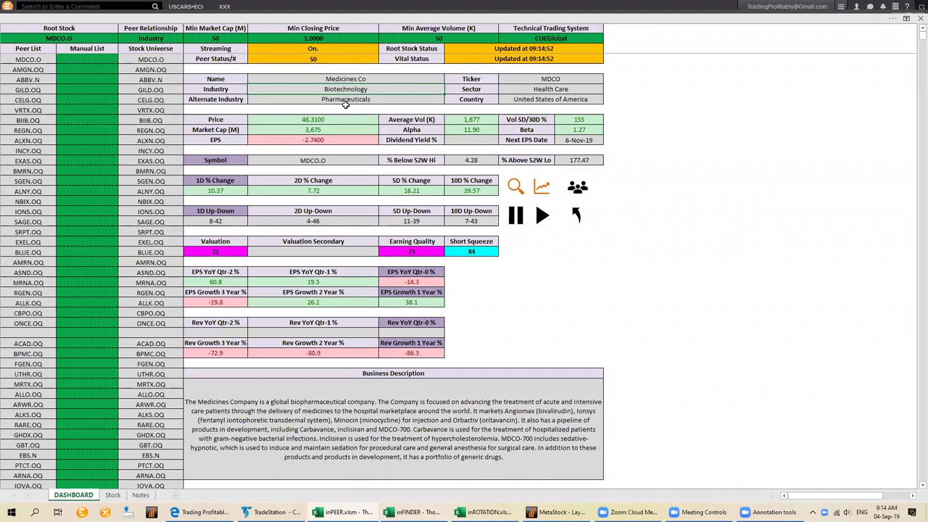
pyautogui.click(221, 251)
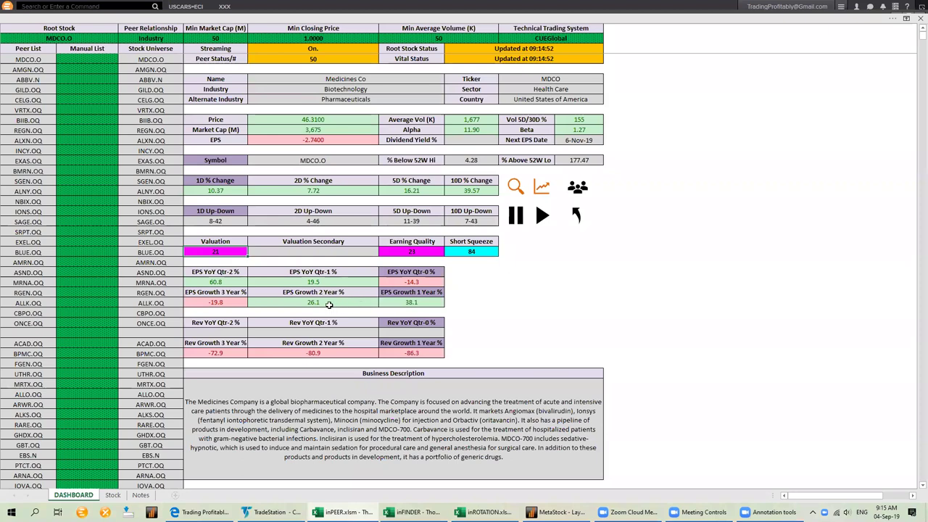
# Examine MDCO.O's EPS growth, revenue growth and short squeeze figures, and look up its industry in the inROTATION workbook.
pyautogui.moveTo(312, 303); pyautogui.dragTo(415, 310)
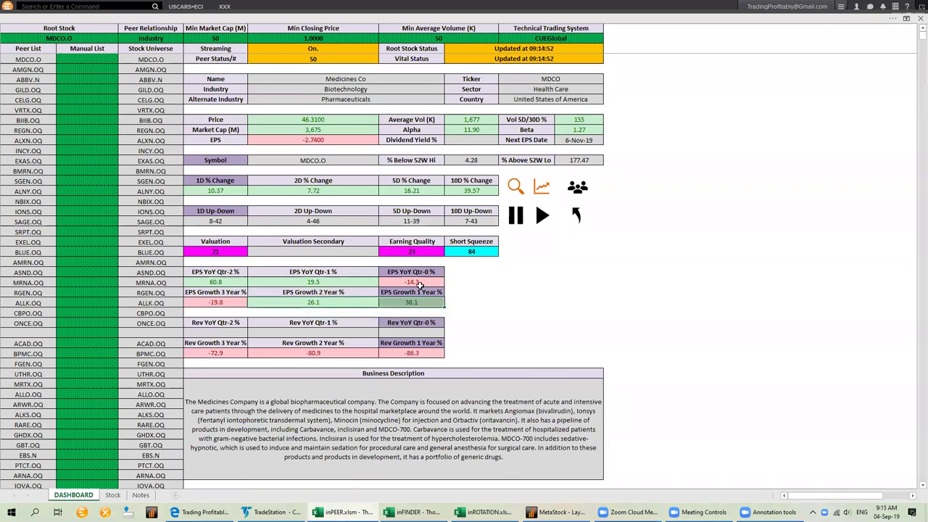
pyautogui.click(419, 281)
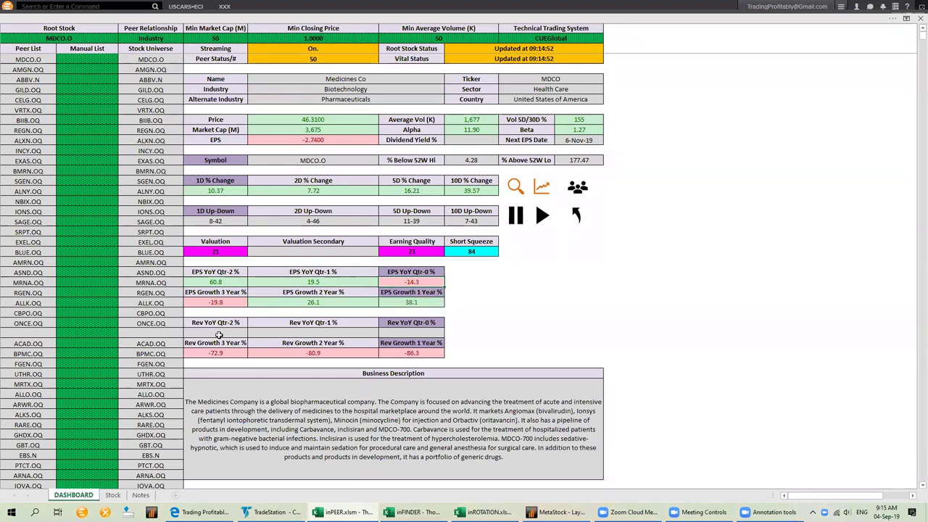
pyautogui.moveTo(230, 354); pyautogui.dragTo(374, 354)
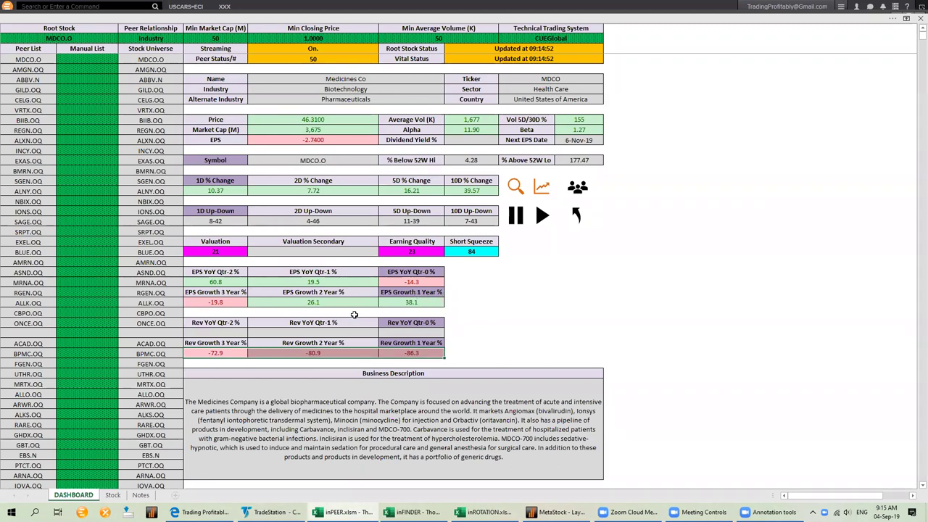
pyautogui.moveTo(325, 303); pyautogui.dragTo(397, 303)
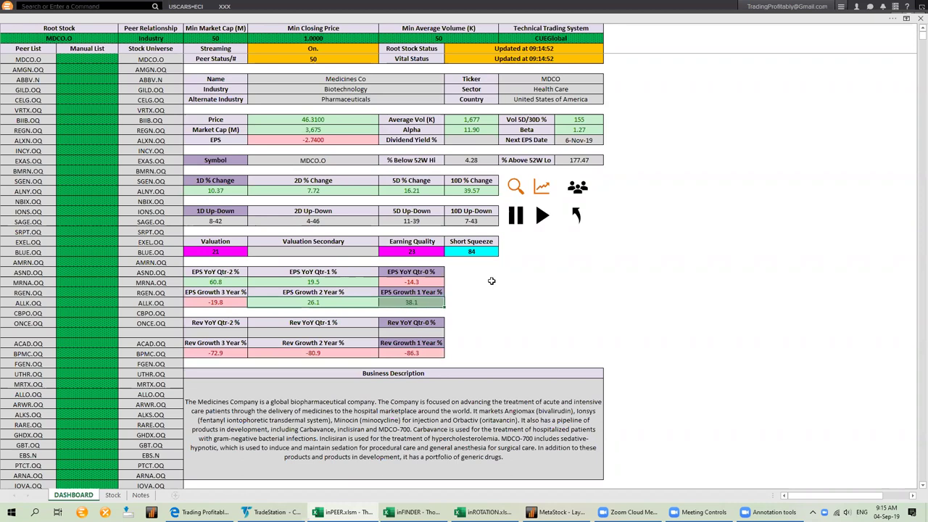
pyautogui.click(477, 255)
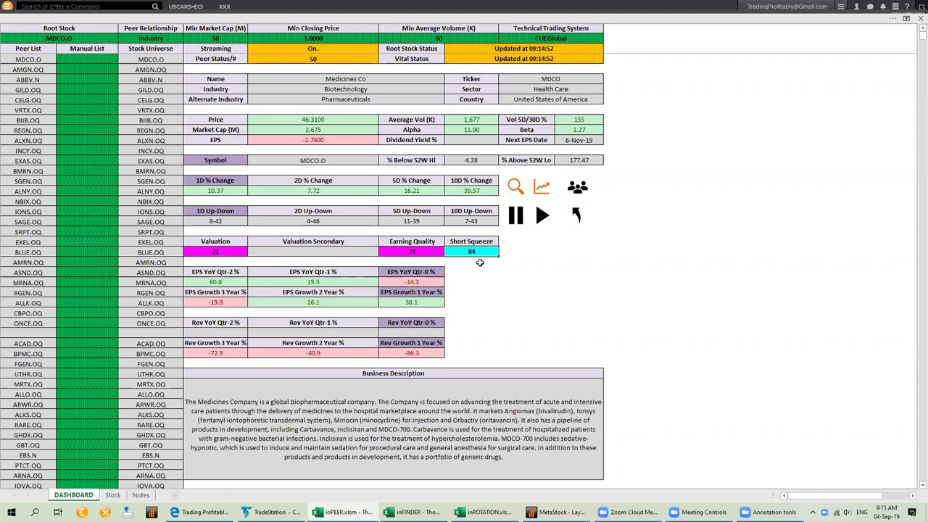
pyautogui.click(514, 187)
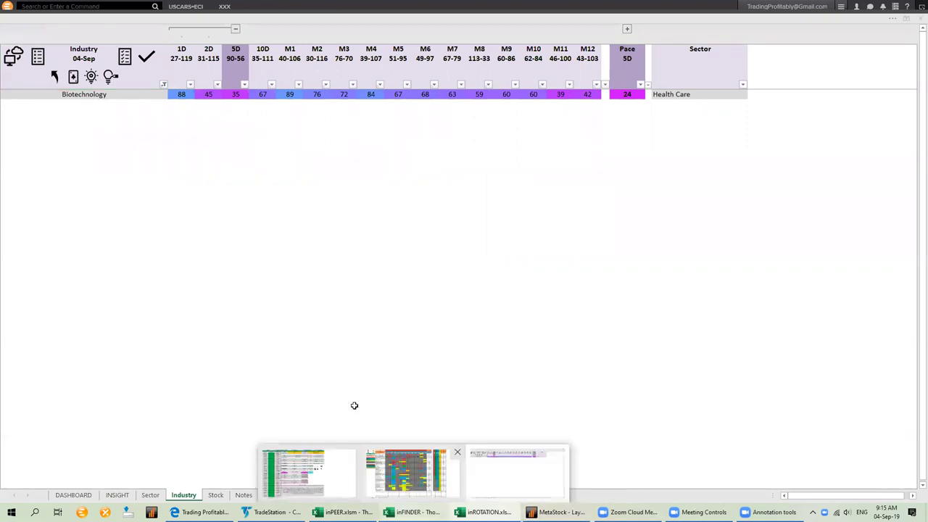
# Return to the inFINDER workbook, clear the MEDICINES ORD row, and sort the list by Breakout to pick out DAVITA ORD.
pyautogui.hotkey('alt', 'Tab')
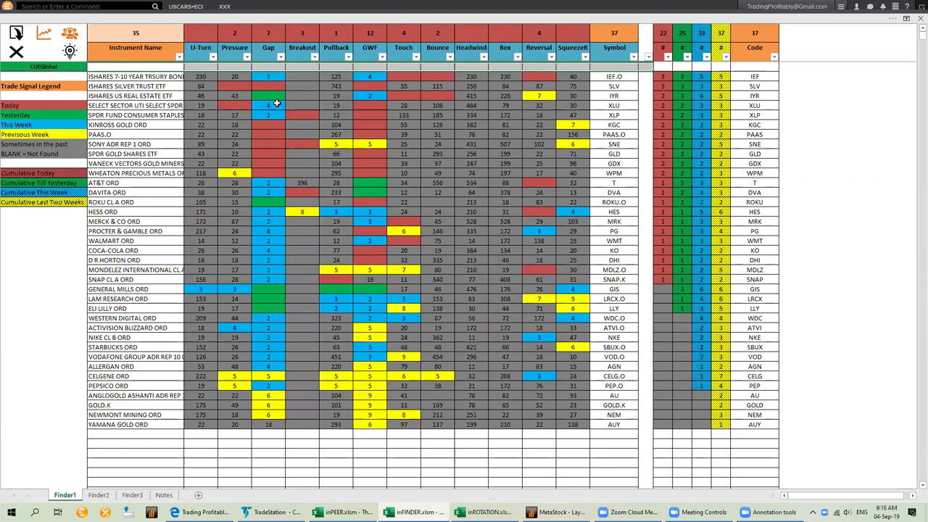
pyautogui.click(296, 48)
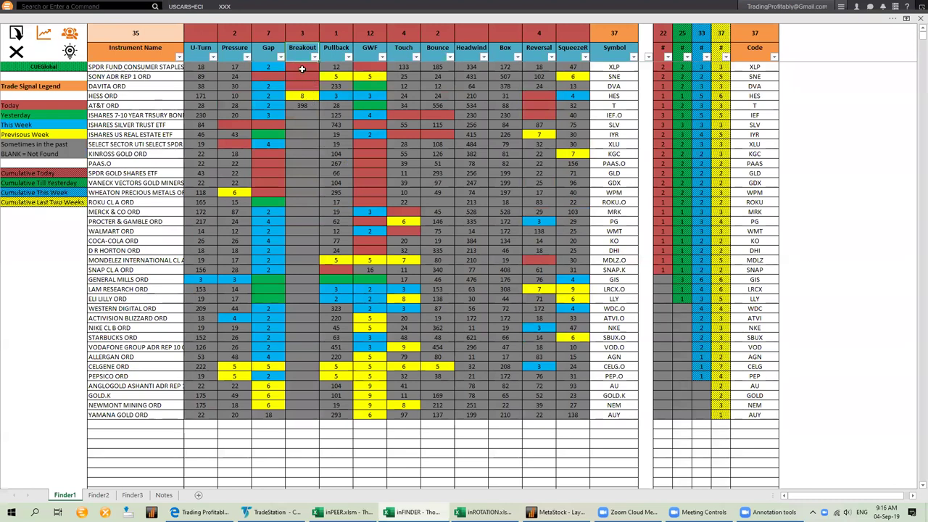
pyautogui.click(84, 66)
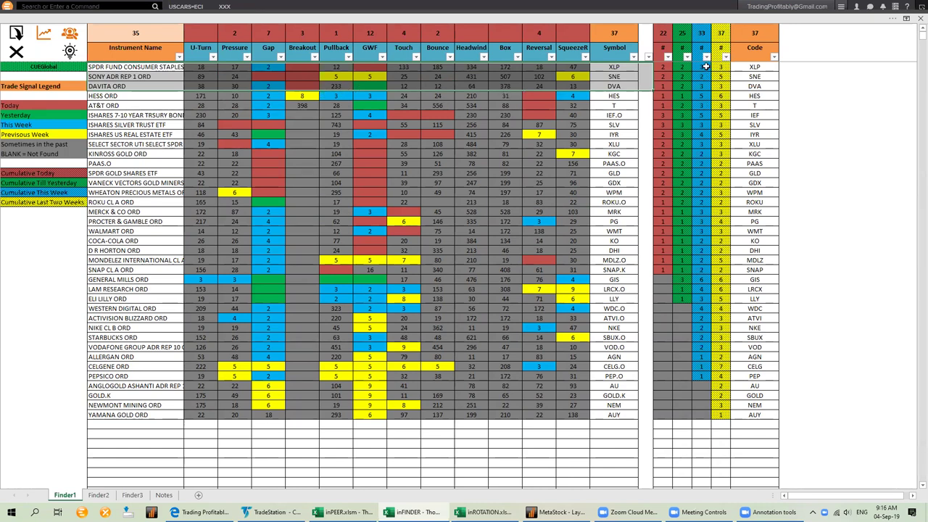
pyautogui.click(232, 87)
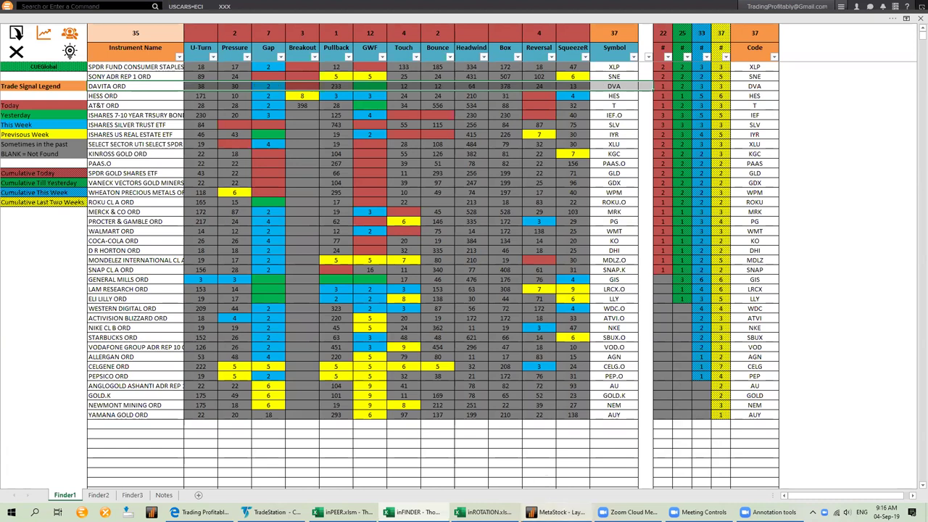
# Switch to MetaStock, close the exploration results and Power Console, and load the DVA chart.
pyautogui.hotkey('alt', 'Tab')
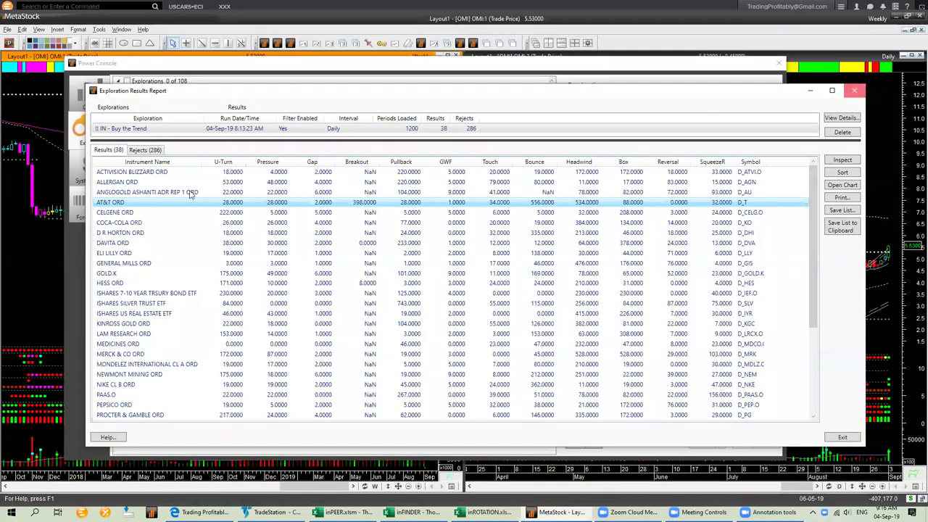
pyautogui.click(856, 91)
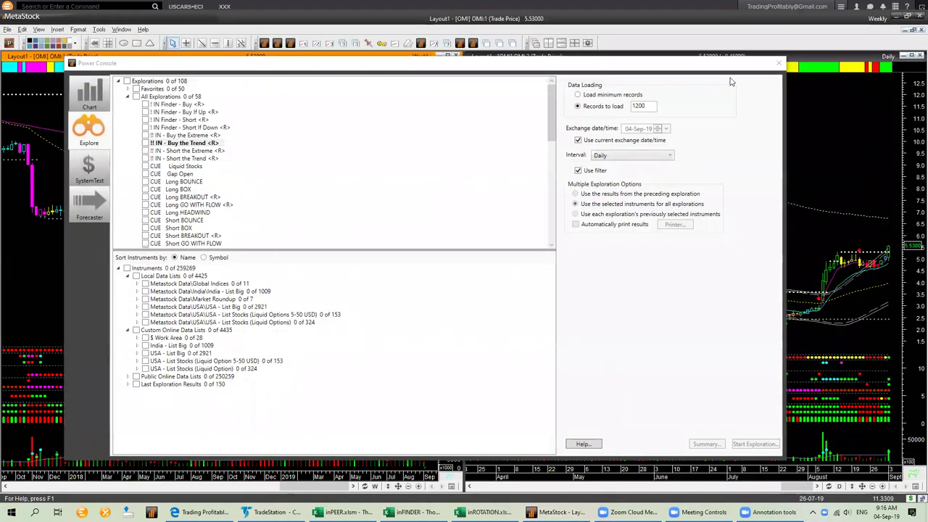
pyautogui.click(779, 63)
pyautogui.write('DVA')
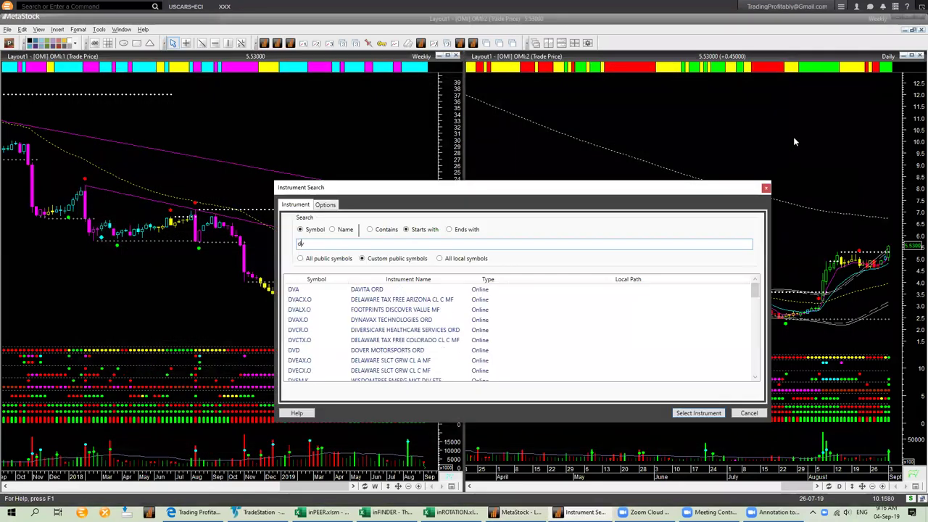
pyautogui.press('Return')
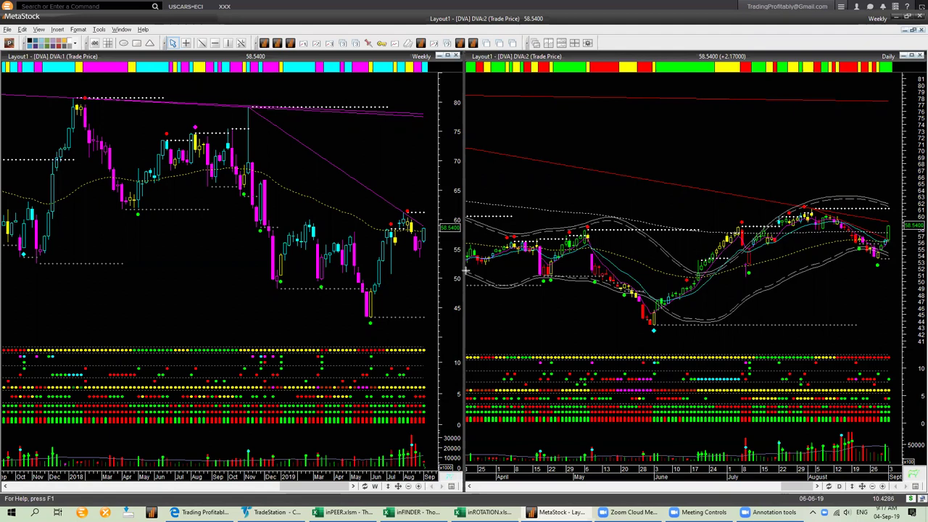
# Mark up the DVA charts with temporary arrows along the falling trendline, the recent upswing and the projected breakout path.
pyautogui.moveTo(803, 210); pyautogui.dragTo(897, 228)
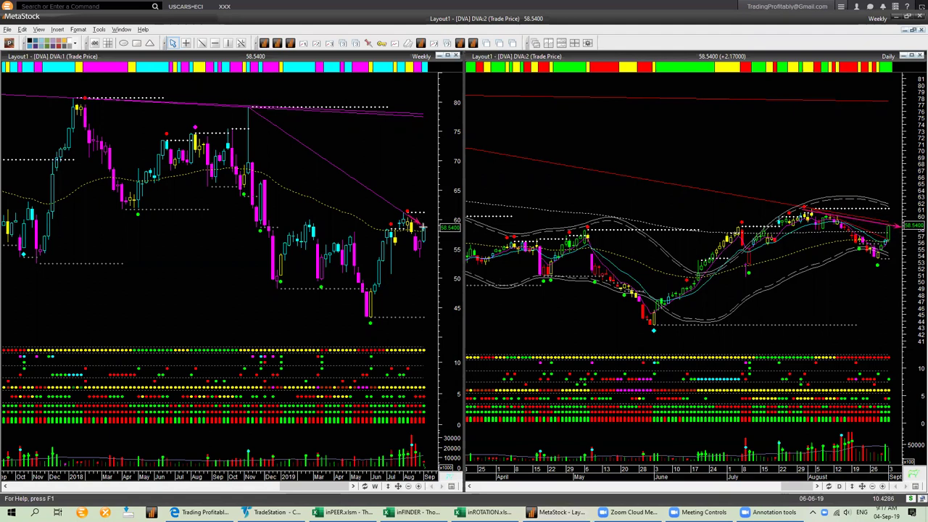
pyautogui.moveTo(887, 231); pyautogui.dragTo(882, 267)
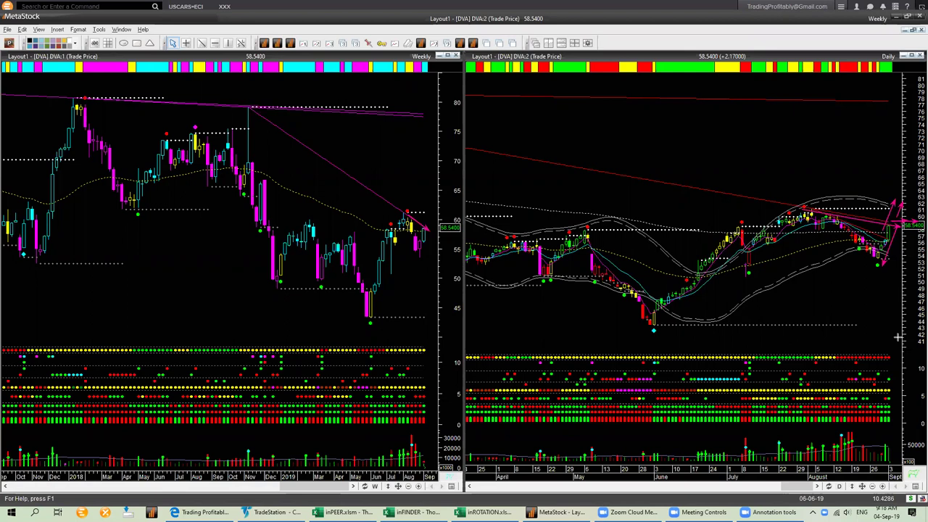
pyautogui.moveTo(875, 217)
pyautogui.mouseDown()
pyautogui.moveTo(890, 199)
pyautogui.moveTo(902, 211)
pyautogui.mouseUp()
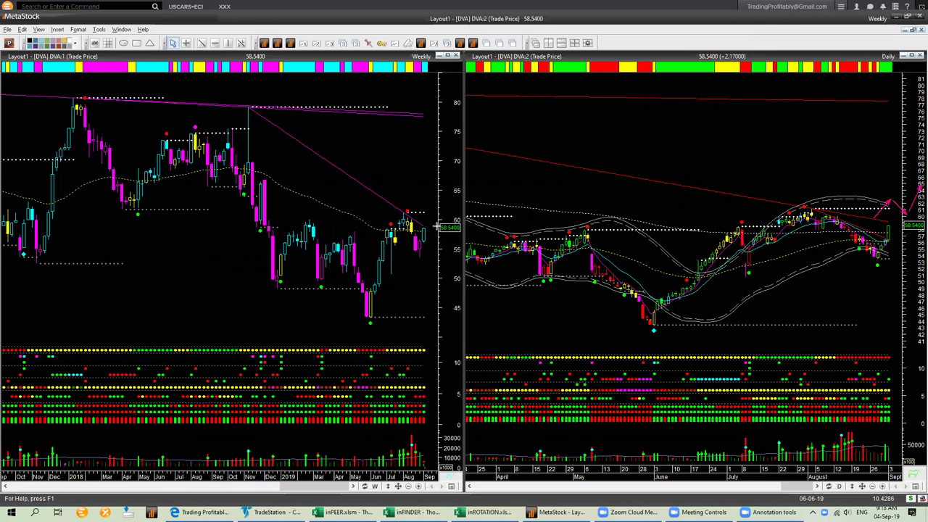
pyautogui.moveTo(447, 207)
pyautogui.mouseDown()
pyautogui.moveTo(429, 230)
pyautogui.moveTo(437, 198)
pyautogui.mouseUp()
pyautogui.moveTo(893, 205); pyautogui.dragTo(904, 215)
pyautogui.moveTo(894, 247); pyautogui.dragTo(920, 209)
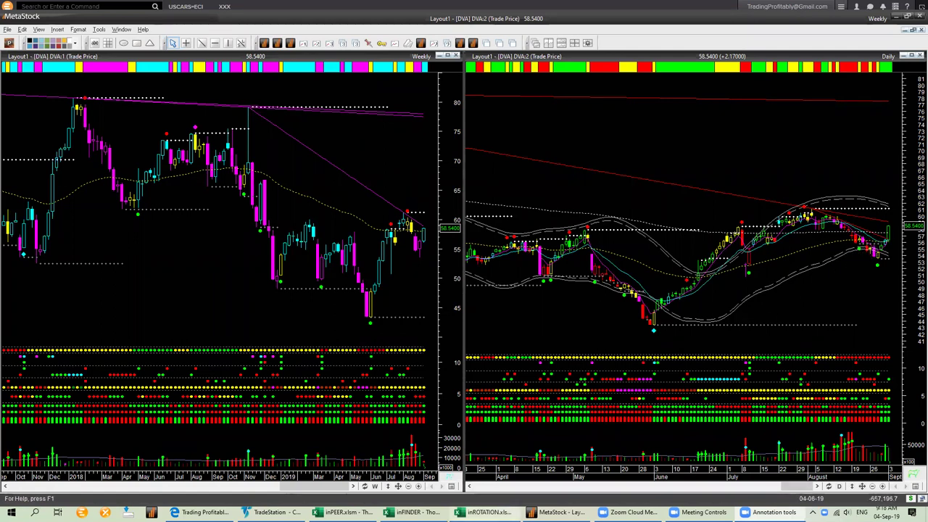
# Load DVA from the inFINDER list as the root stock in inPEER and look up its Health Care Services industry in inROTATION.
pyautogui.click(414, 512)
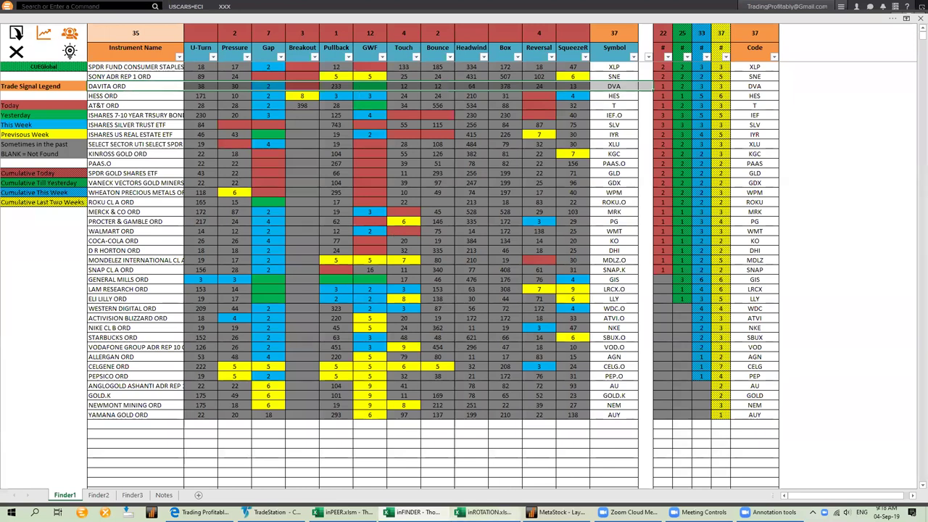
pyautogui.click(66, 36)
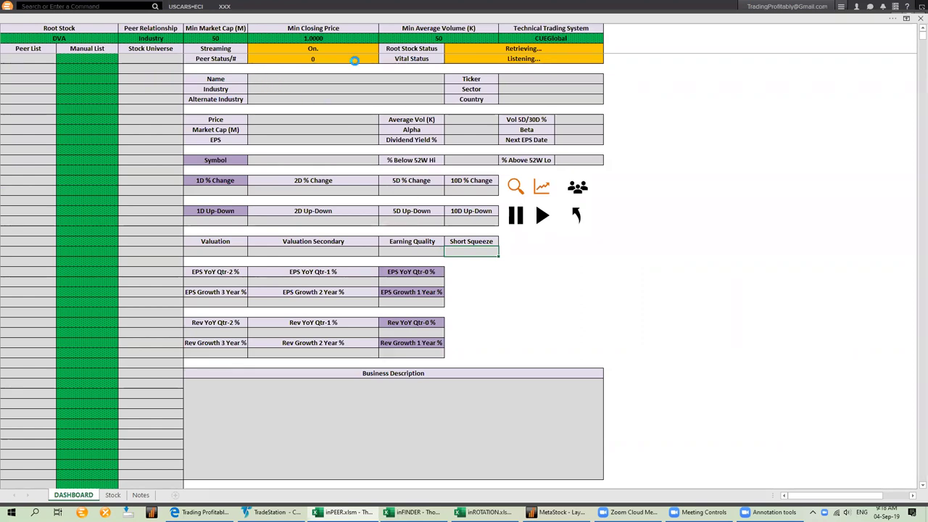
pyautogui.click(360, 89)
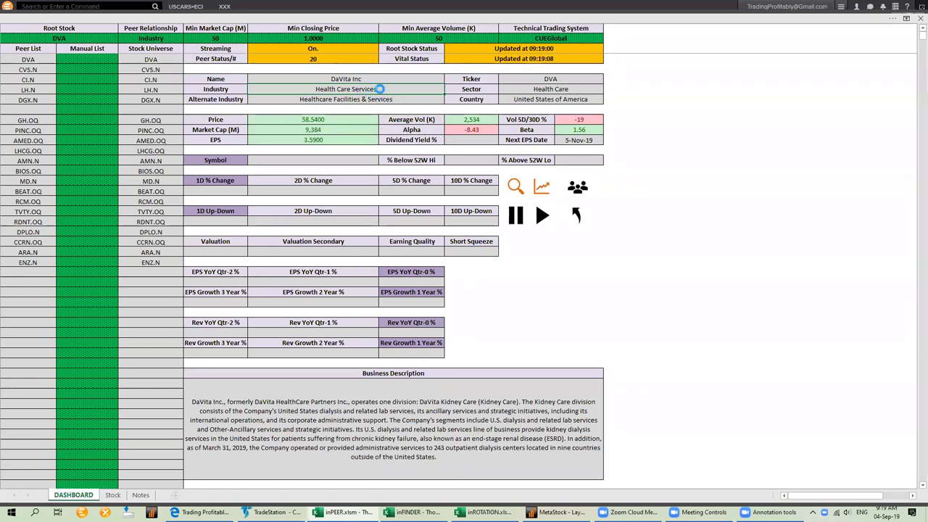
pyautogui.click(542, 216)
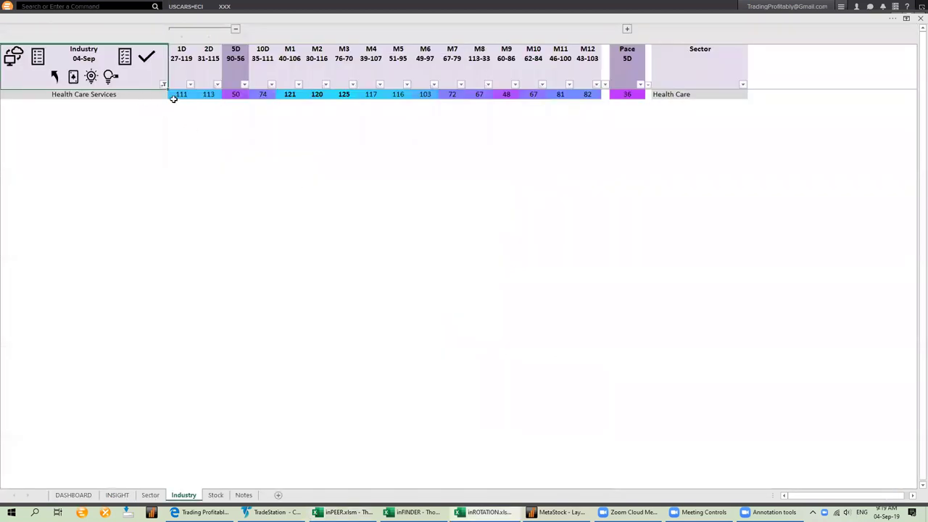
pyautogui.click(124, 95)
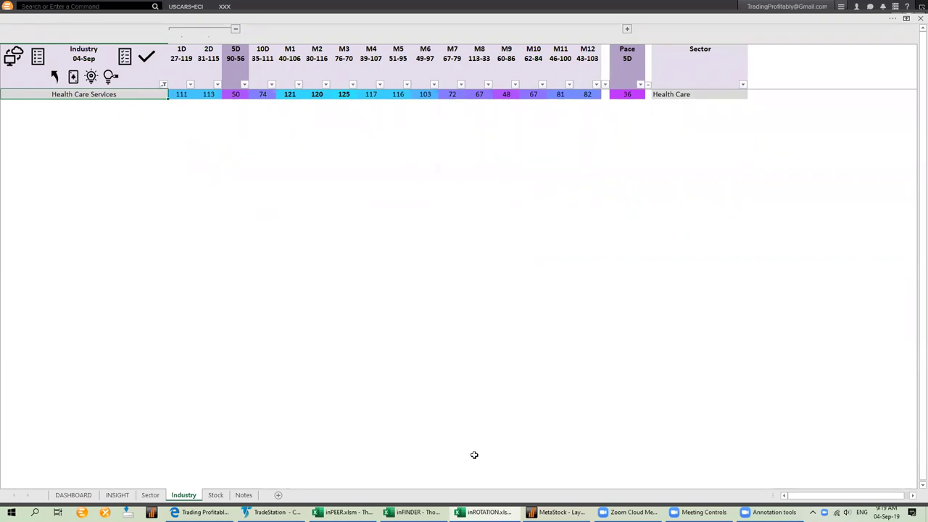
# Return to the inPEER dashboard and examine DaVita's valuation, earning quality, and quarterly and yearly EPS growth figures.
pyautogui.click(345, 512)
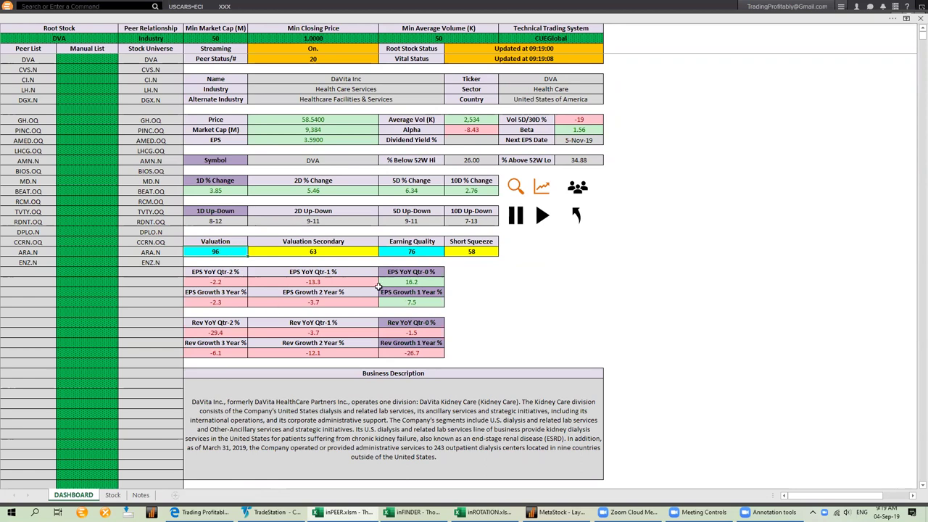
pyautogui.click(410, 282)
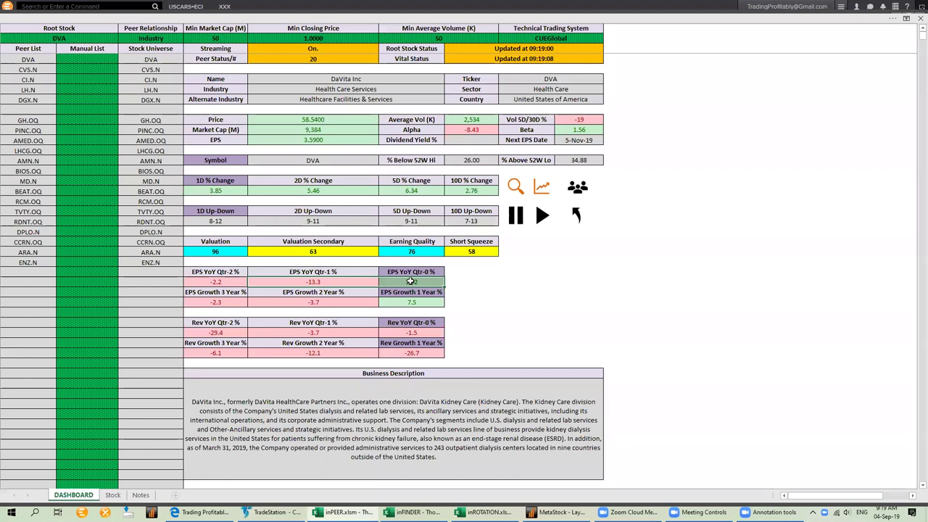
pyautogui.click(419, 272)
pyautogui.moveTo(420, 281)
pyautogui.mouseDown()
pyautogui.moveTo(421, 311)
pyautogui.moveTo(421, 302)
pyautogui.moveTo(313, 304)
pyautogui.mouseUp()
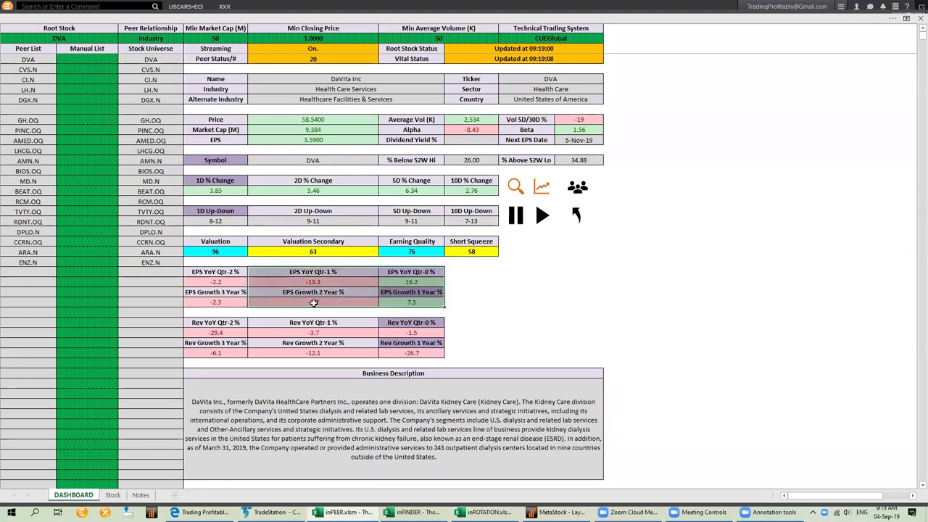
pyautogui.click(198, 245)
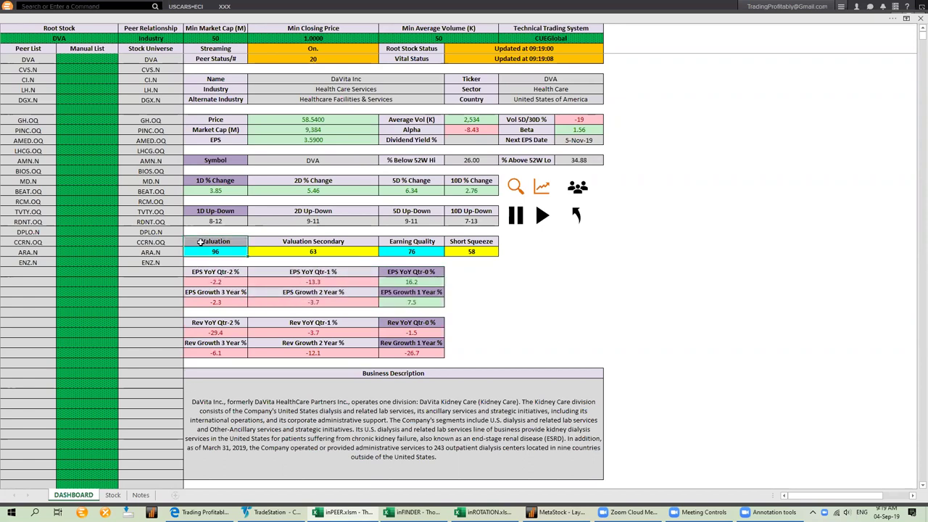
pyautogui.click(411, 252)
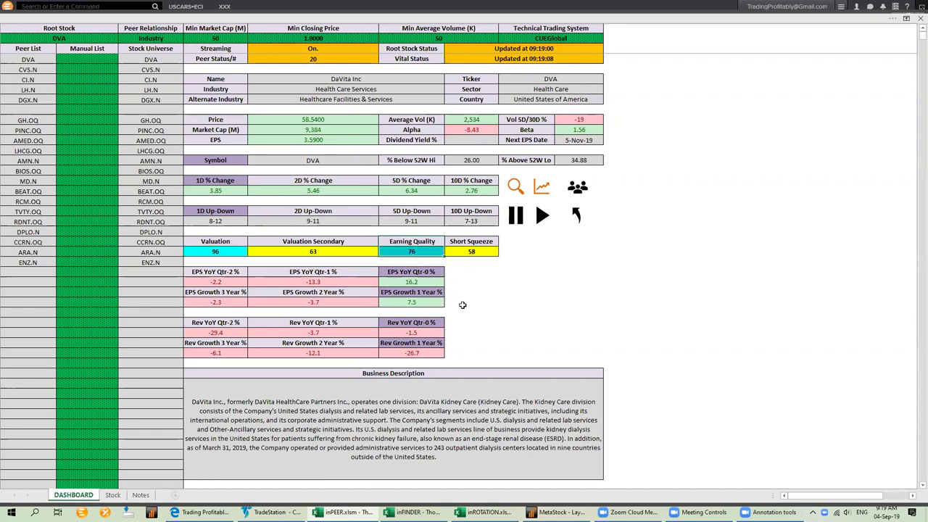
pyautogui.click(403, 273)
pyautogui.moveTo(405, 279); pyautogui.dragTo(321, 282)
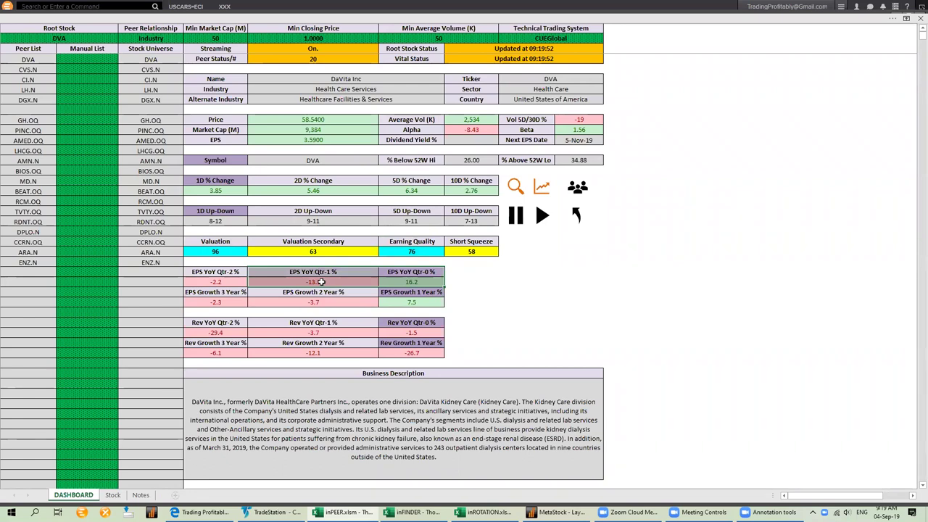
pyautogui.moveTo(388, 301)
pyautogui.mouseDown()
pyautogui.moveTo(357, 311)
pyautogui.moveTo(338, 303)
pyautogui.mouseUp()
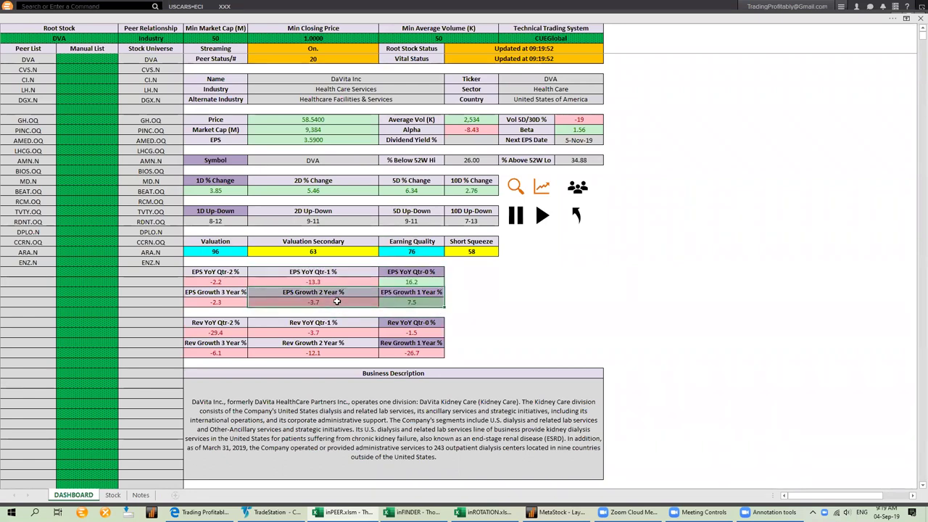
pyautogui.click(496, 305)
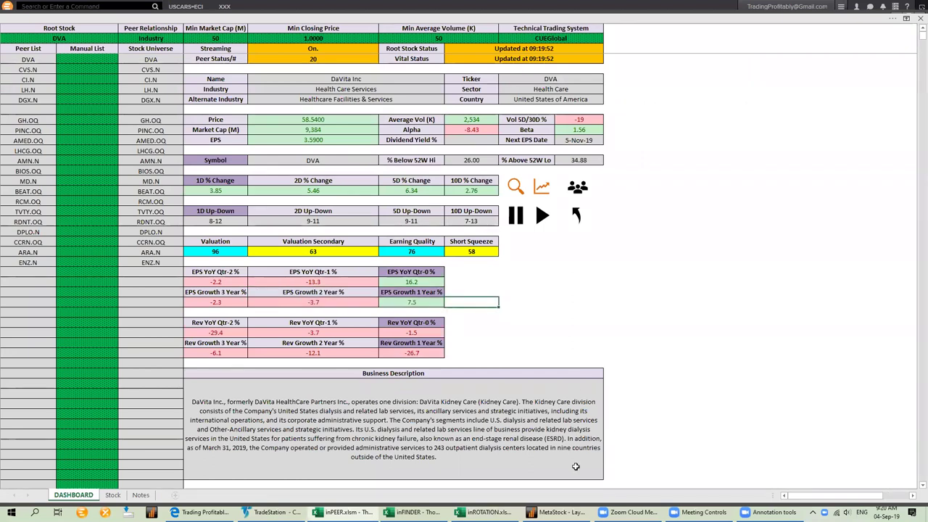
# Revisit the DVA chart and finder list, and browse the best and worst performing stock lists on inROTATION's INSIGHT sheet.
pyautogui.click(573, 512)
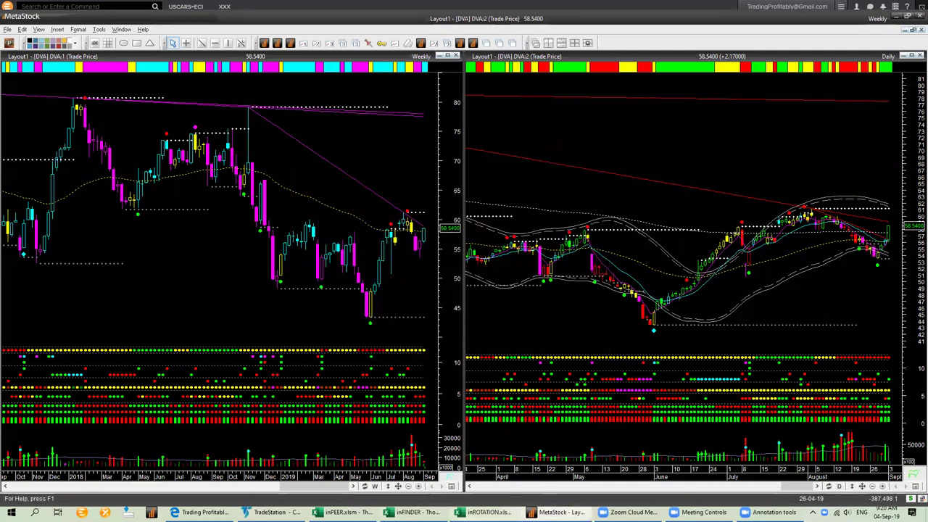
pyautogui.moveTo(482, 512)
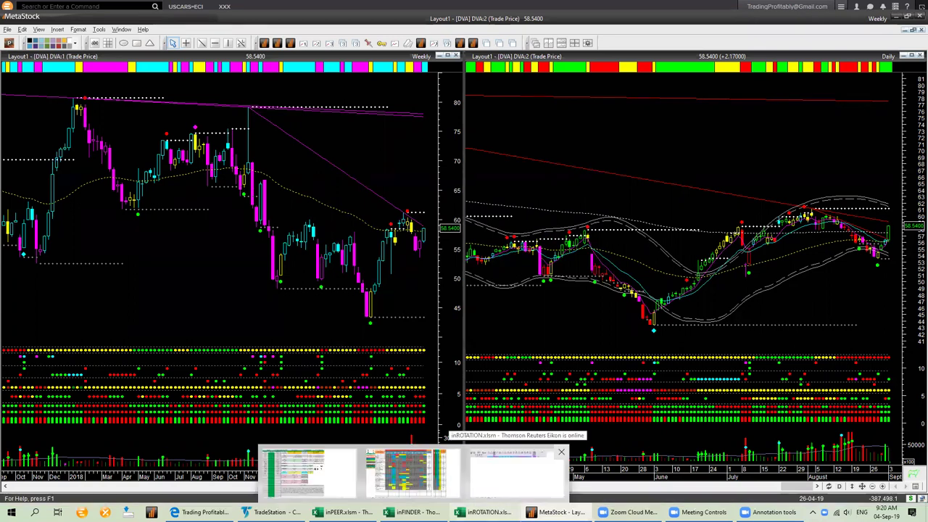
pyautogui.click(514, 471)
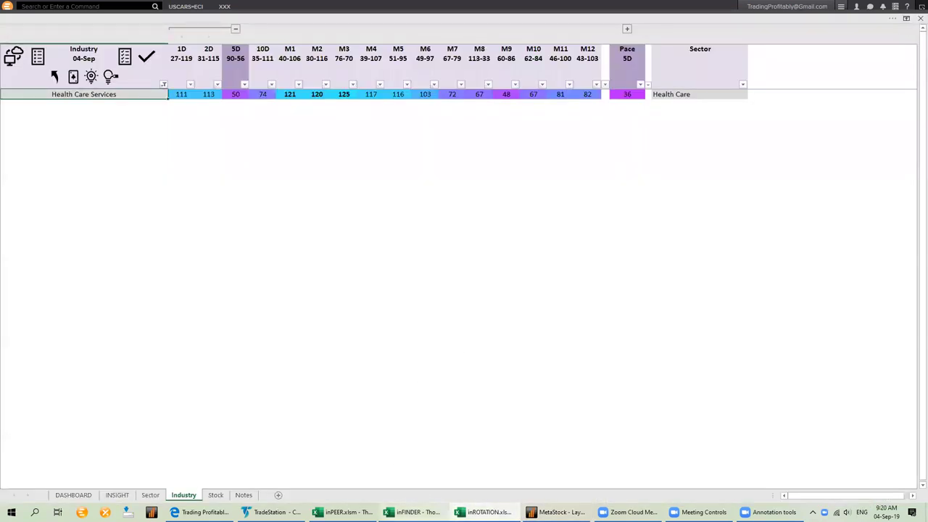
pyautogui.click(117, 495)
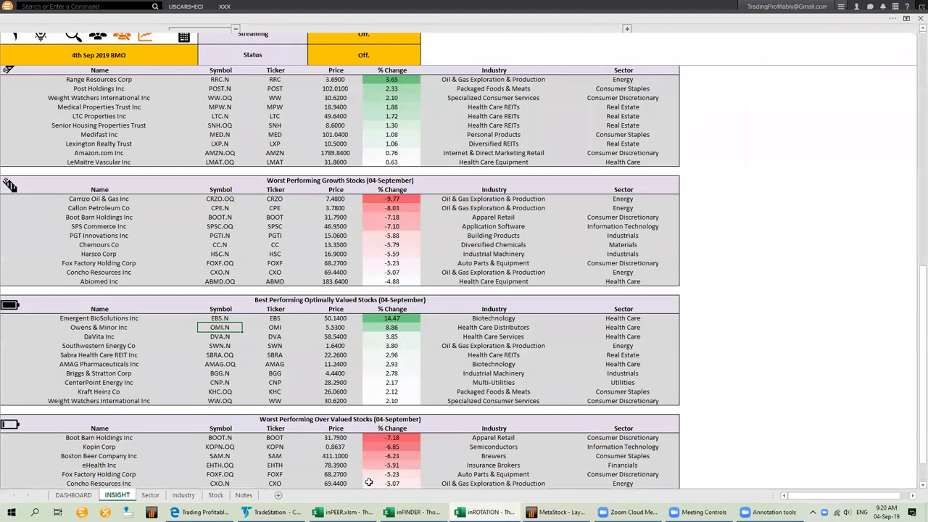
pyautogui.press('Down')
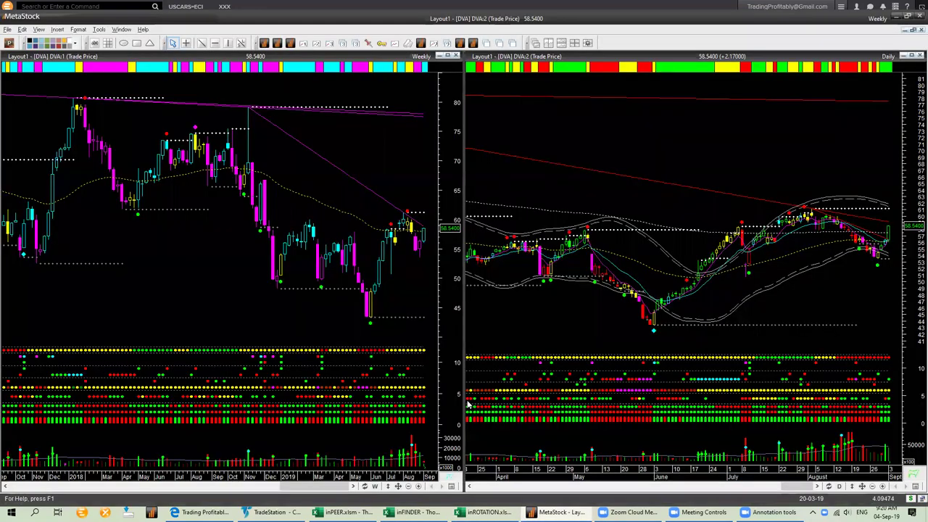
pyautogui.click(413, 511)
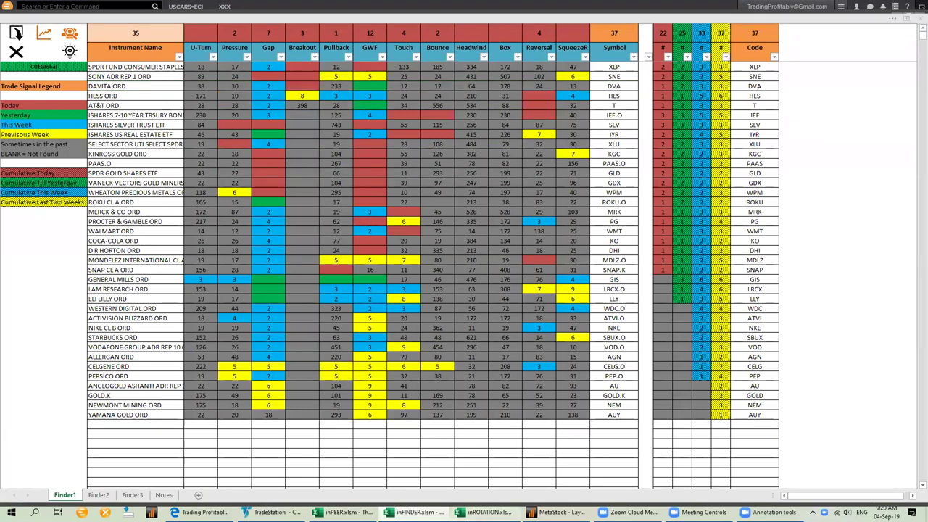
pyautogui.click(485, 512)
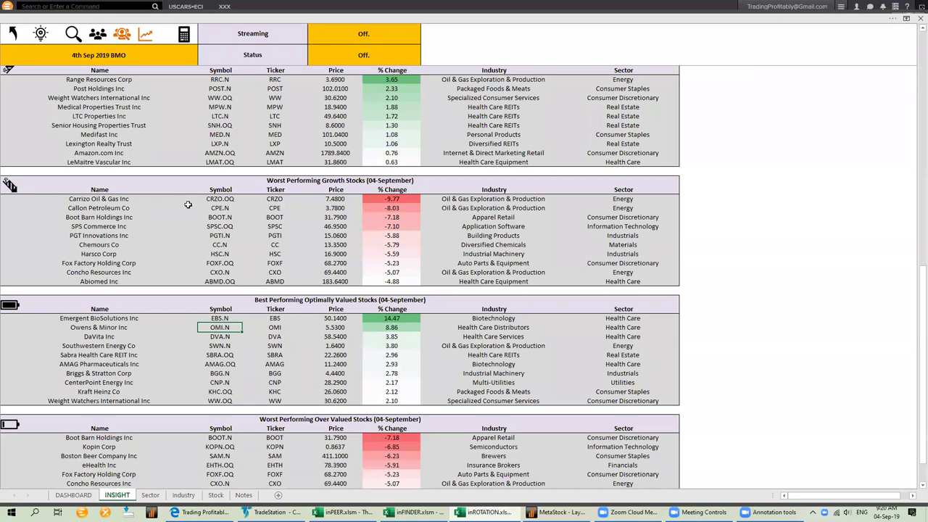
pyautogui.scroll(6, 225, 203)
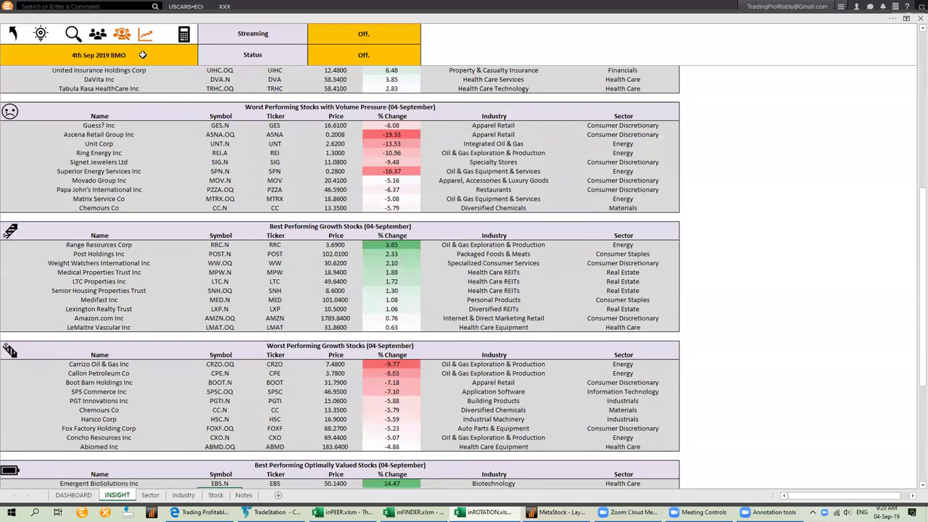
pyautogui.scroll(12, 145, 64)
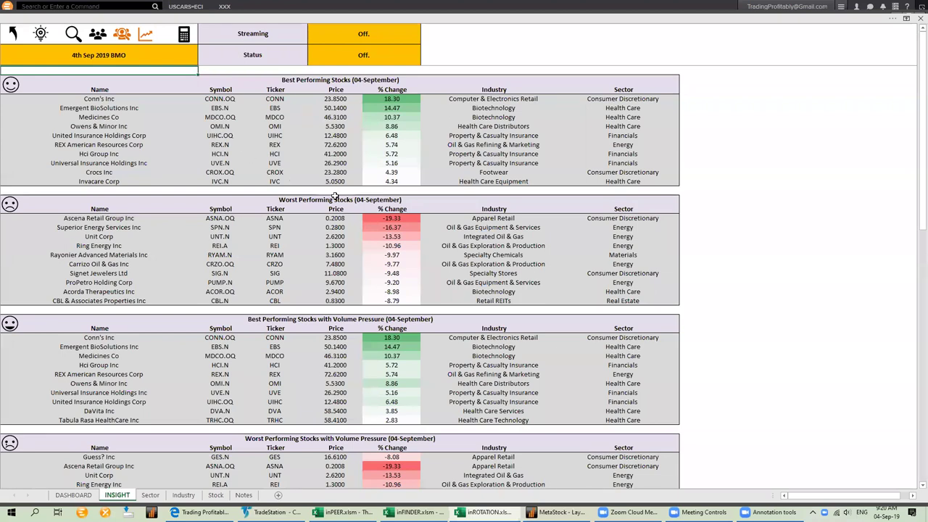
# Show all sectors on the Sector sheet and sort them by the 1D rank, highest first.
pyautogui.click(150, 494)
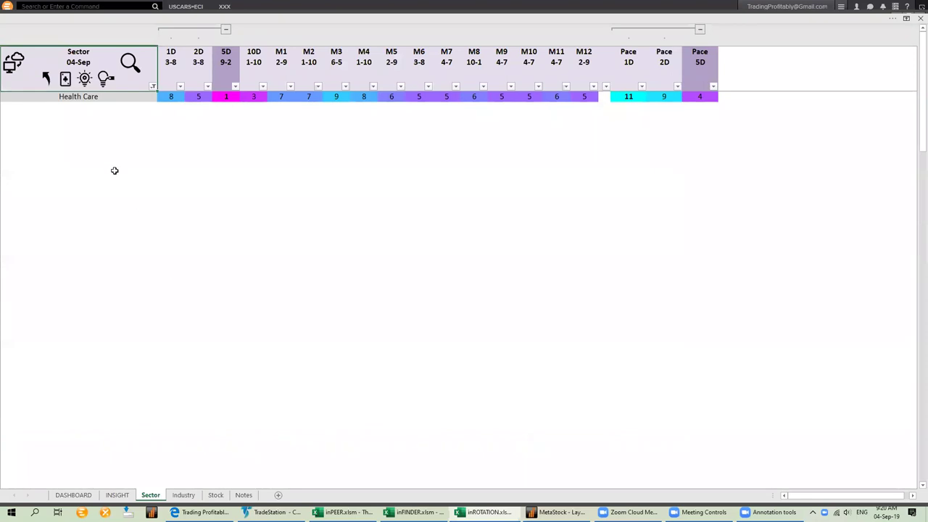
pyautogui.click(13, 63)
pyautogui.click(171, 56)
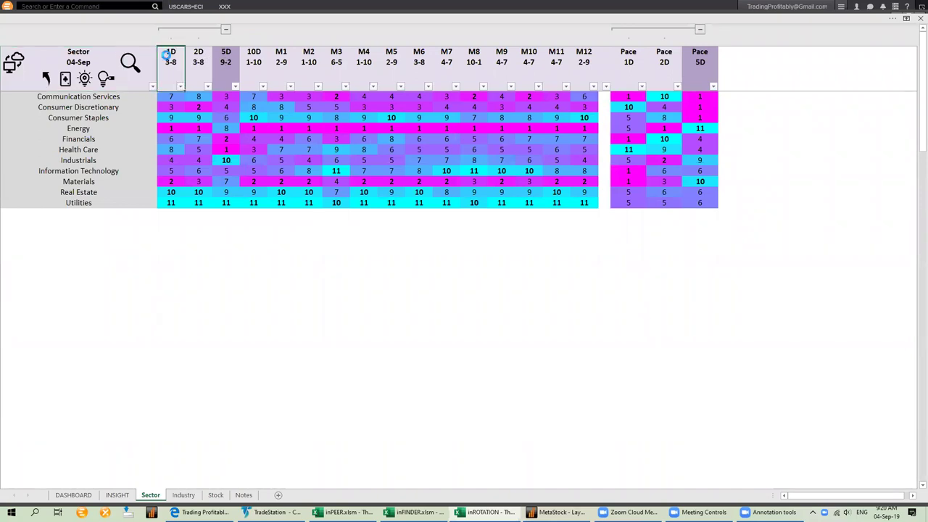
# Compare the 1D ranks of the Utilities, Real Estate, Consumer Staples and Health Care sectors.
pyautogui.moveTo(170, 97); pyautogui.dragTo(171, 108)
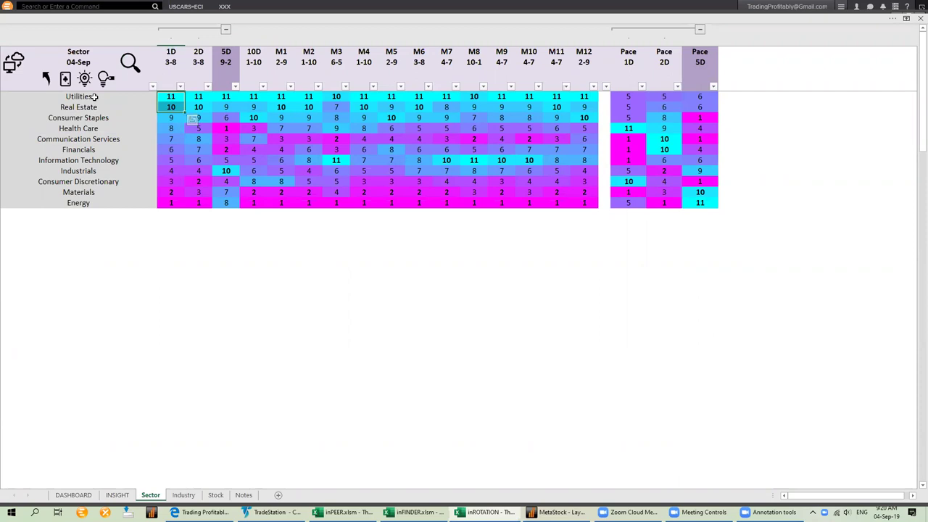
pyautogui.moveTo(94, 97); pyautogui.dragTo(93, 107)
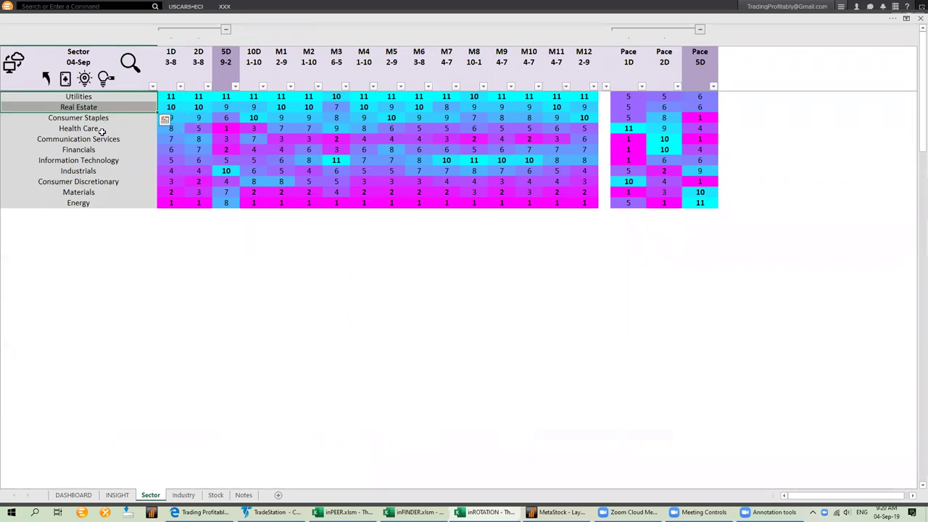
pyautogui.moveTo(108, 97)
pyautogui.mouseDown()
pyautogui.moveTo(109, 119)
pyautogui.moveTo(172, 124)
pyautogui.mouseUp()
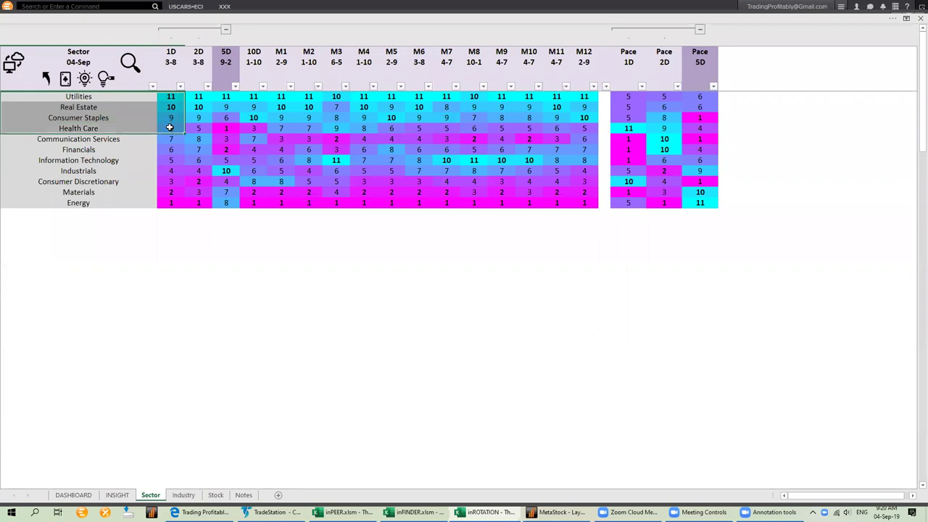
pyautogui.click(101, 96)
pyautogui.moveTo(100, 96); pyautogui.dragTo(169, 122)
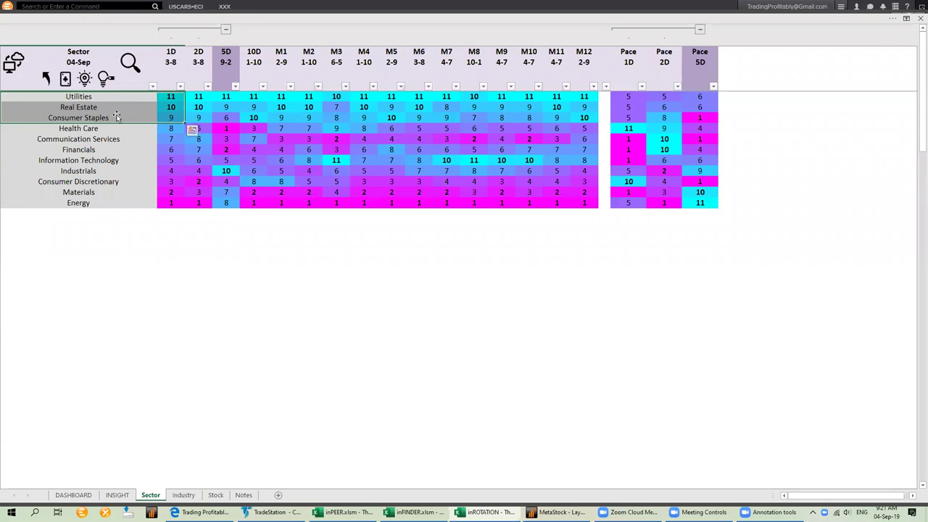
pyautogui.click(120, 114)
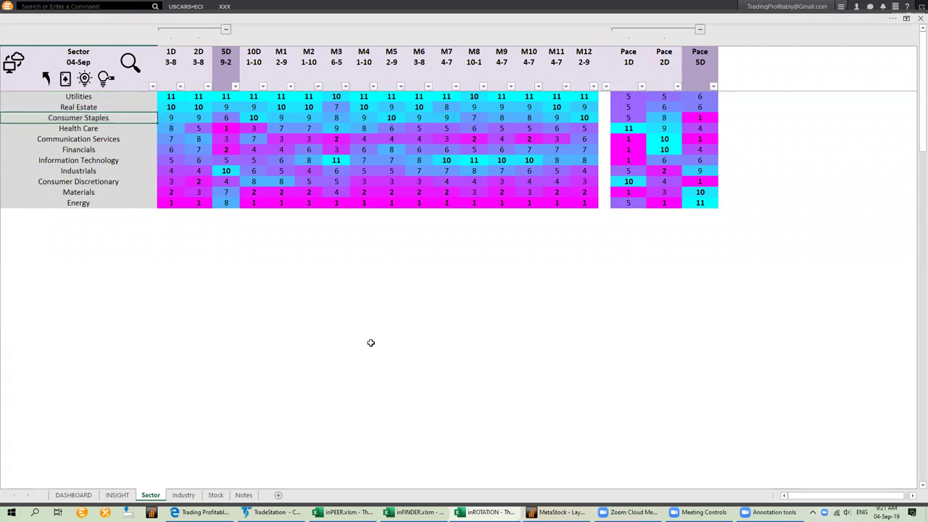